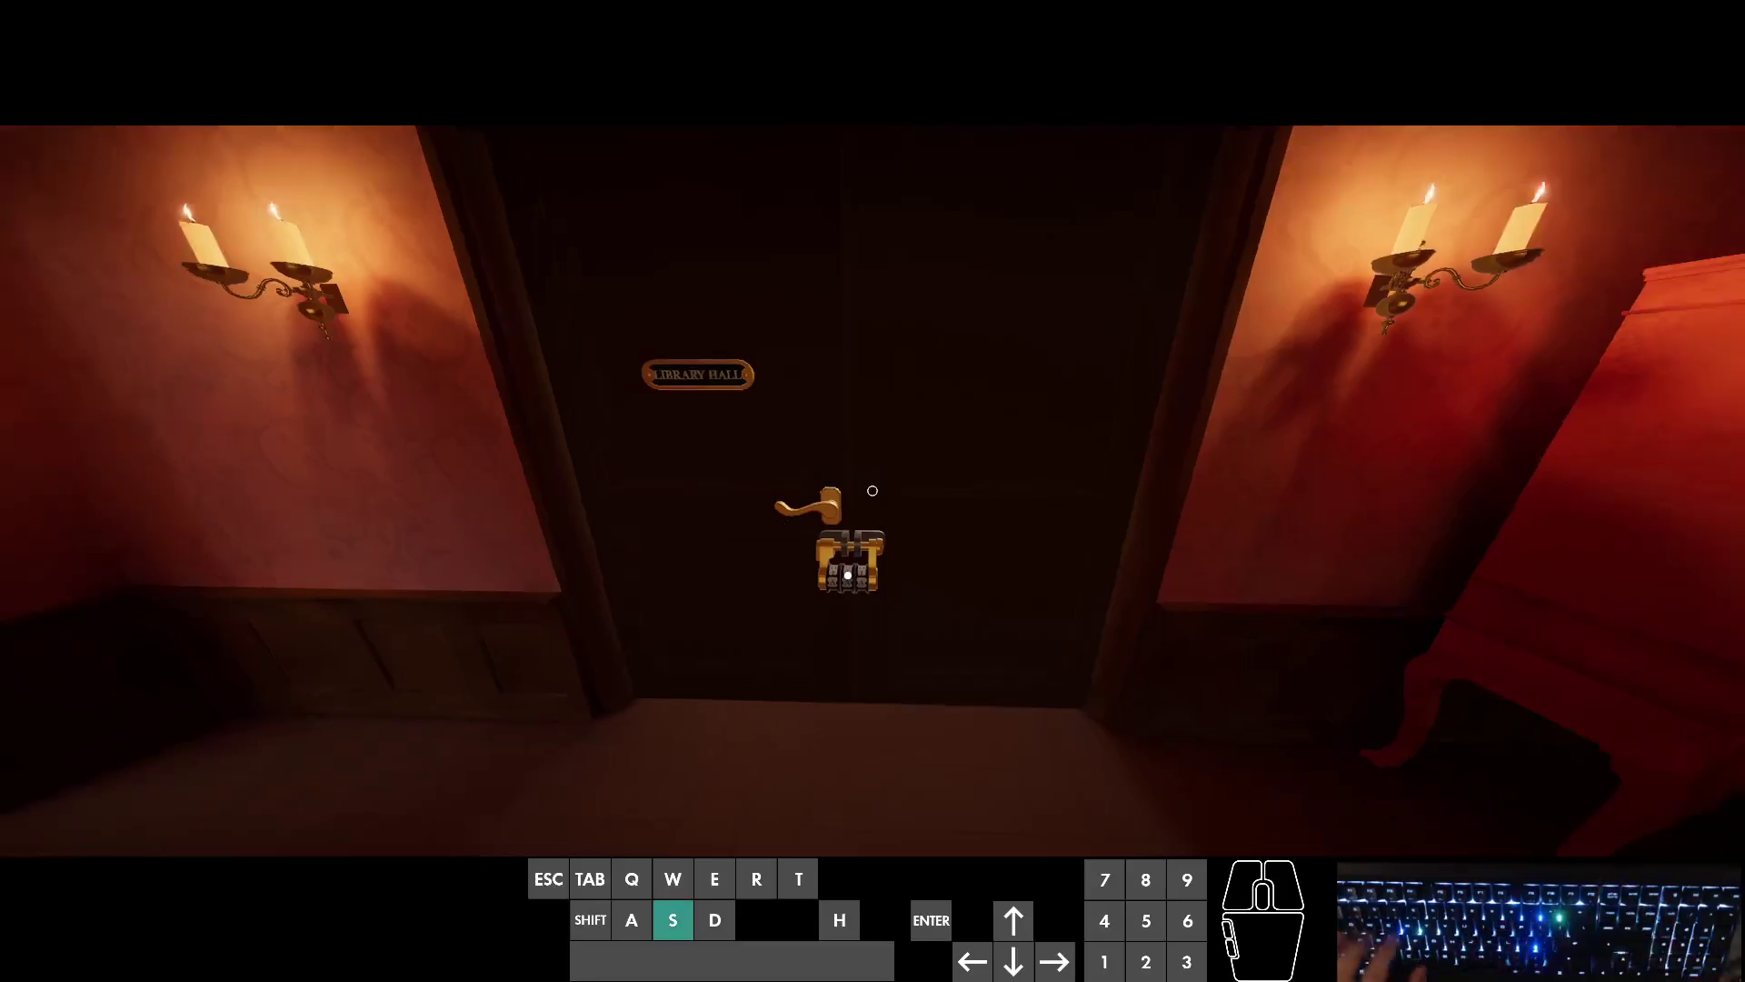
# Step: Walk up to the Library Hall letter lock, view its close-up, then step back
pyautogui.press('w')
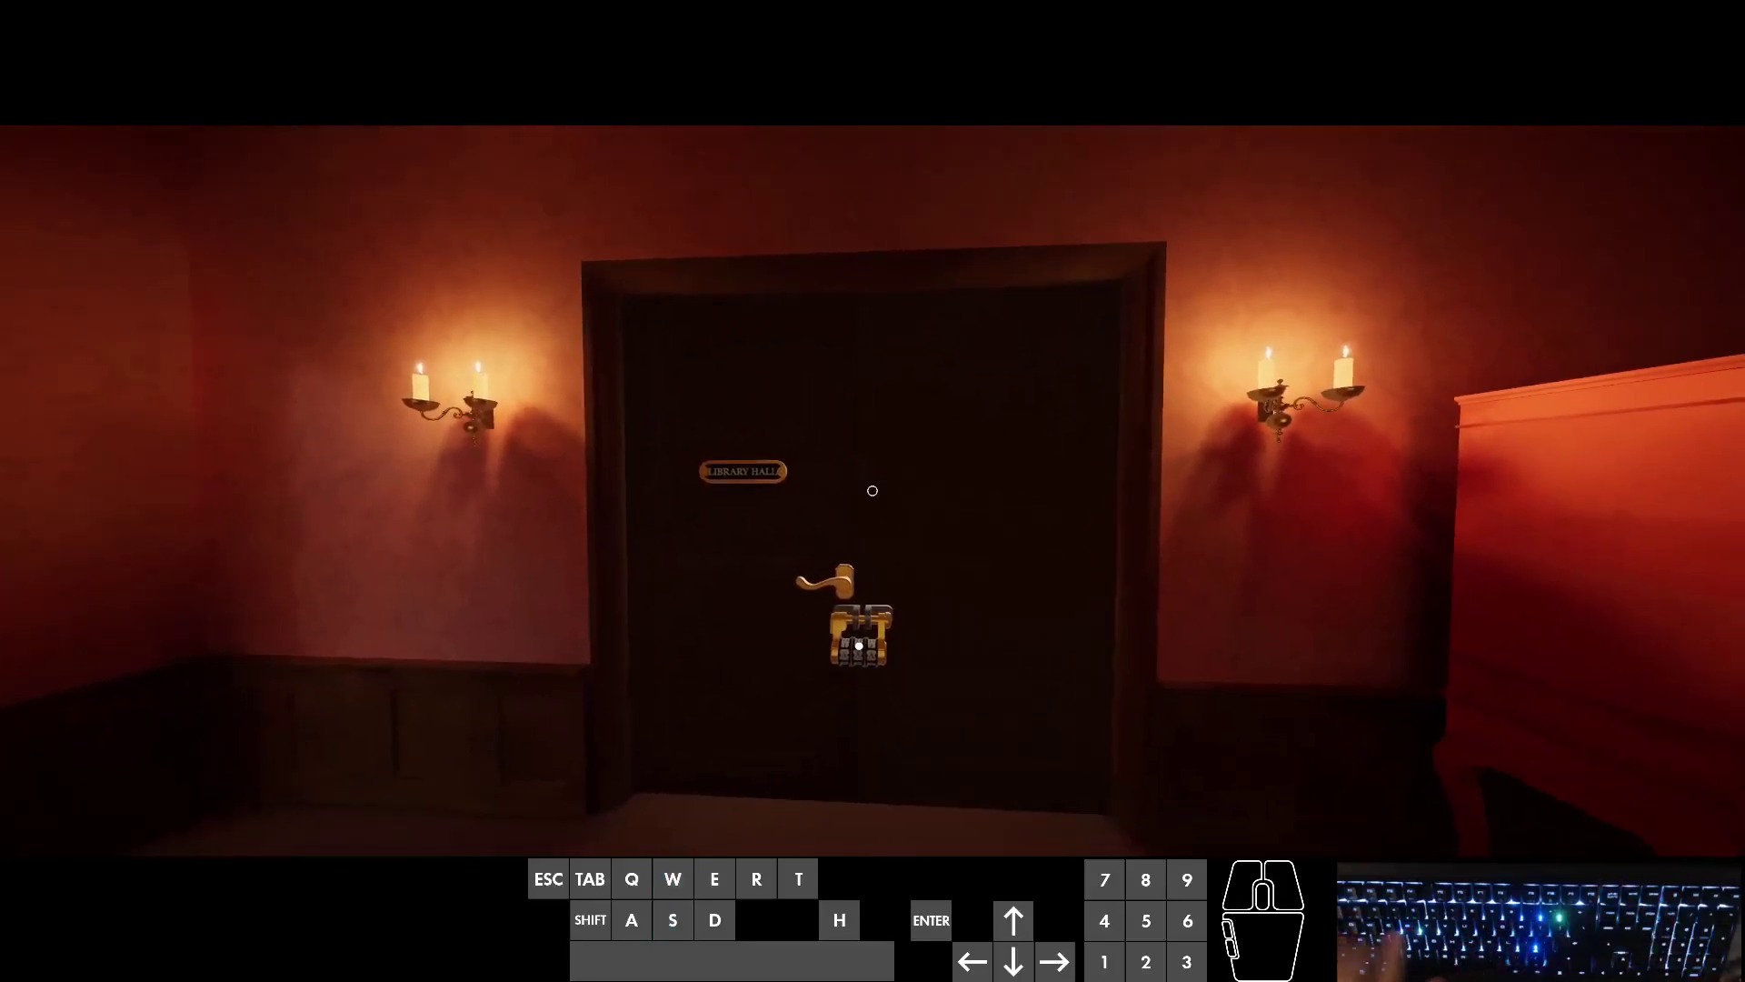
pyautogui.press('w')
pyautogui.press('a')
pyautogui.press('a')
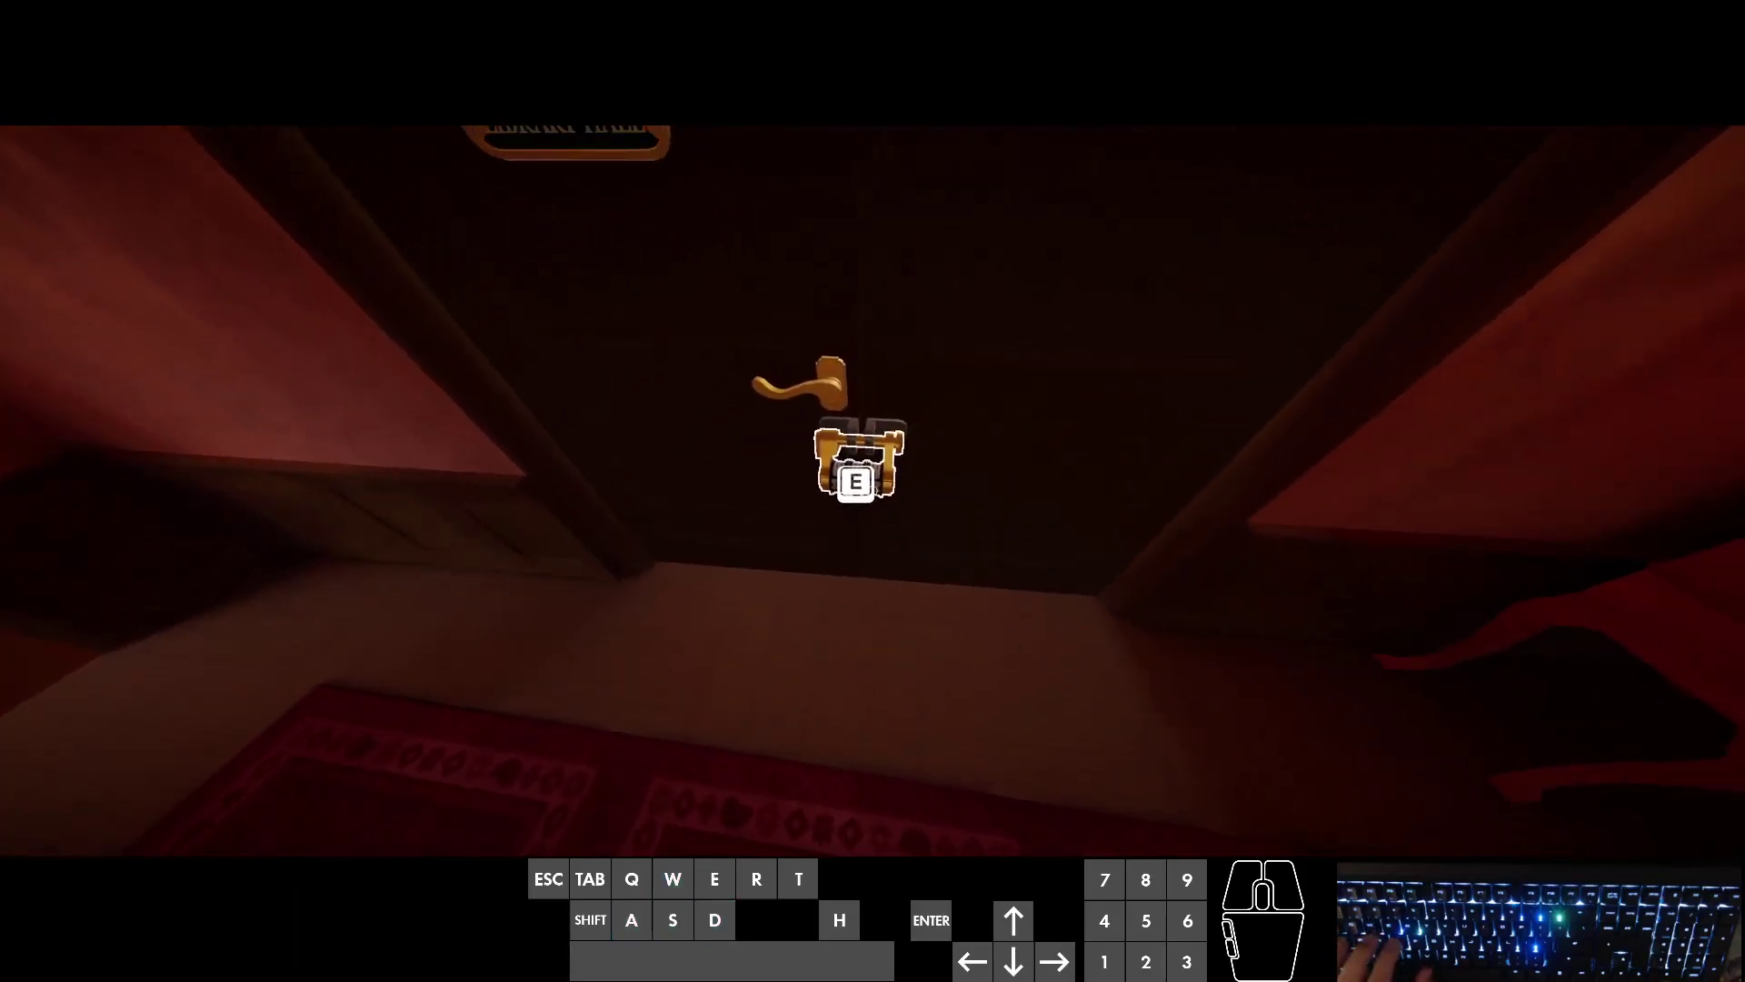
pyautogui.press('e')
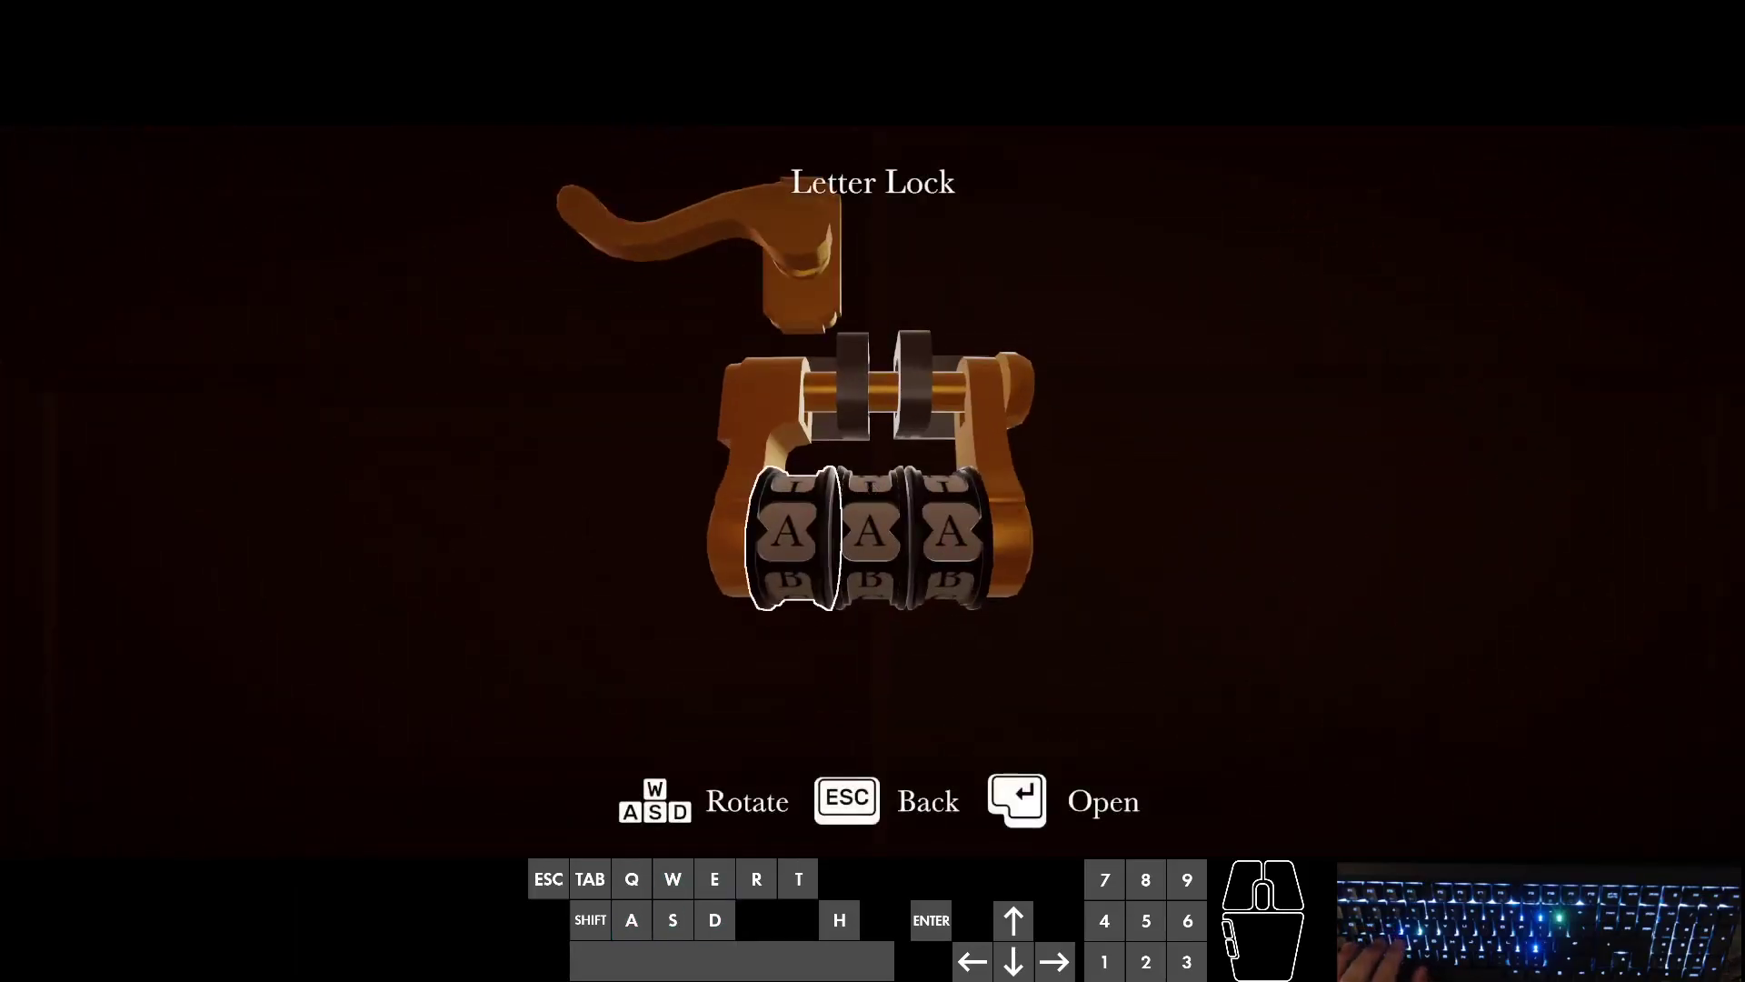
pyautogui.press('Escape')
# Step: Look around the hallway, bring up the pause menu and resume play
pyautogui.press('d')
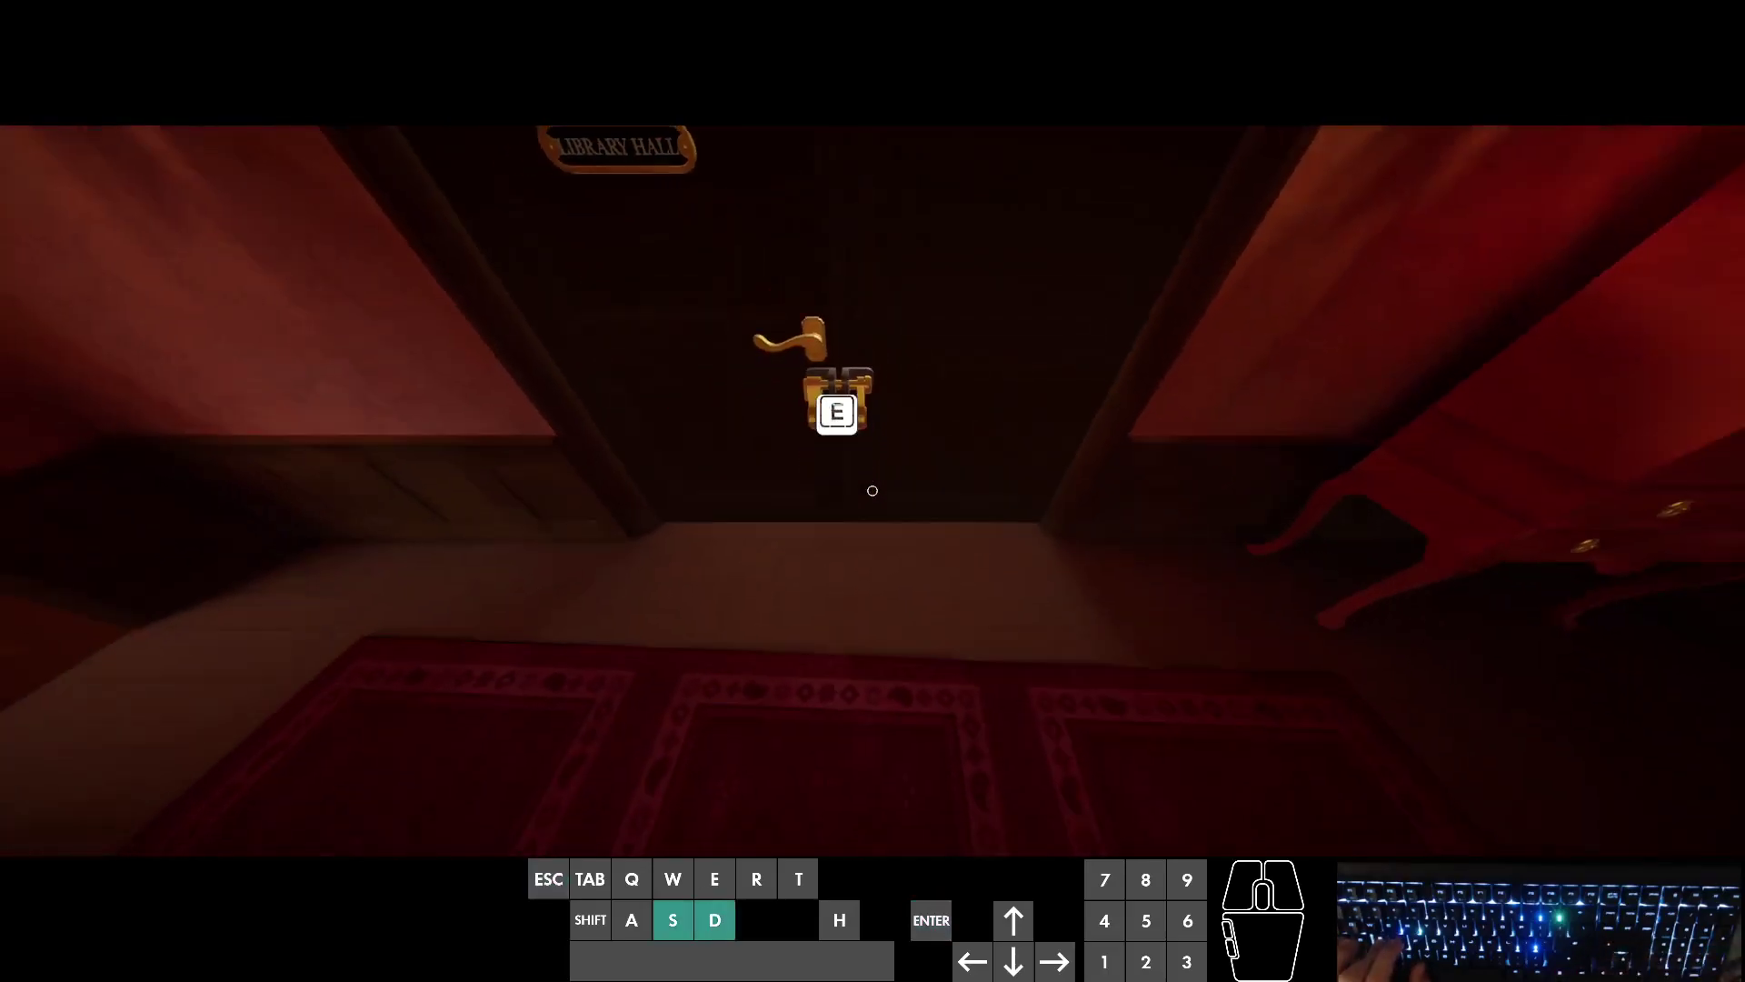
pyautogui.press('a')
pyautogui.press('d')
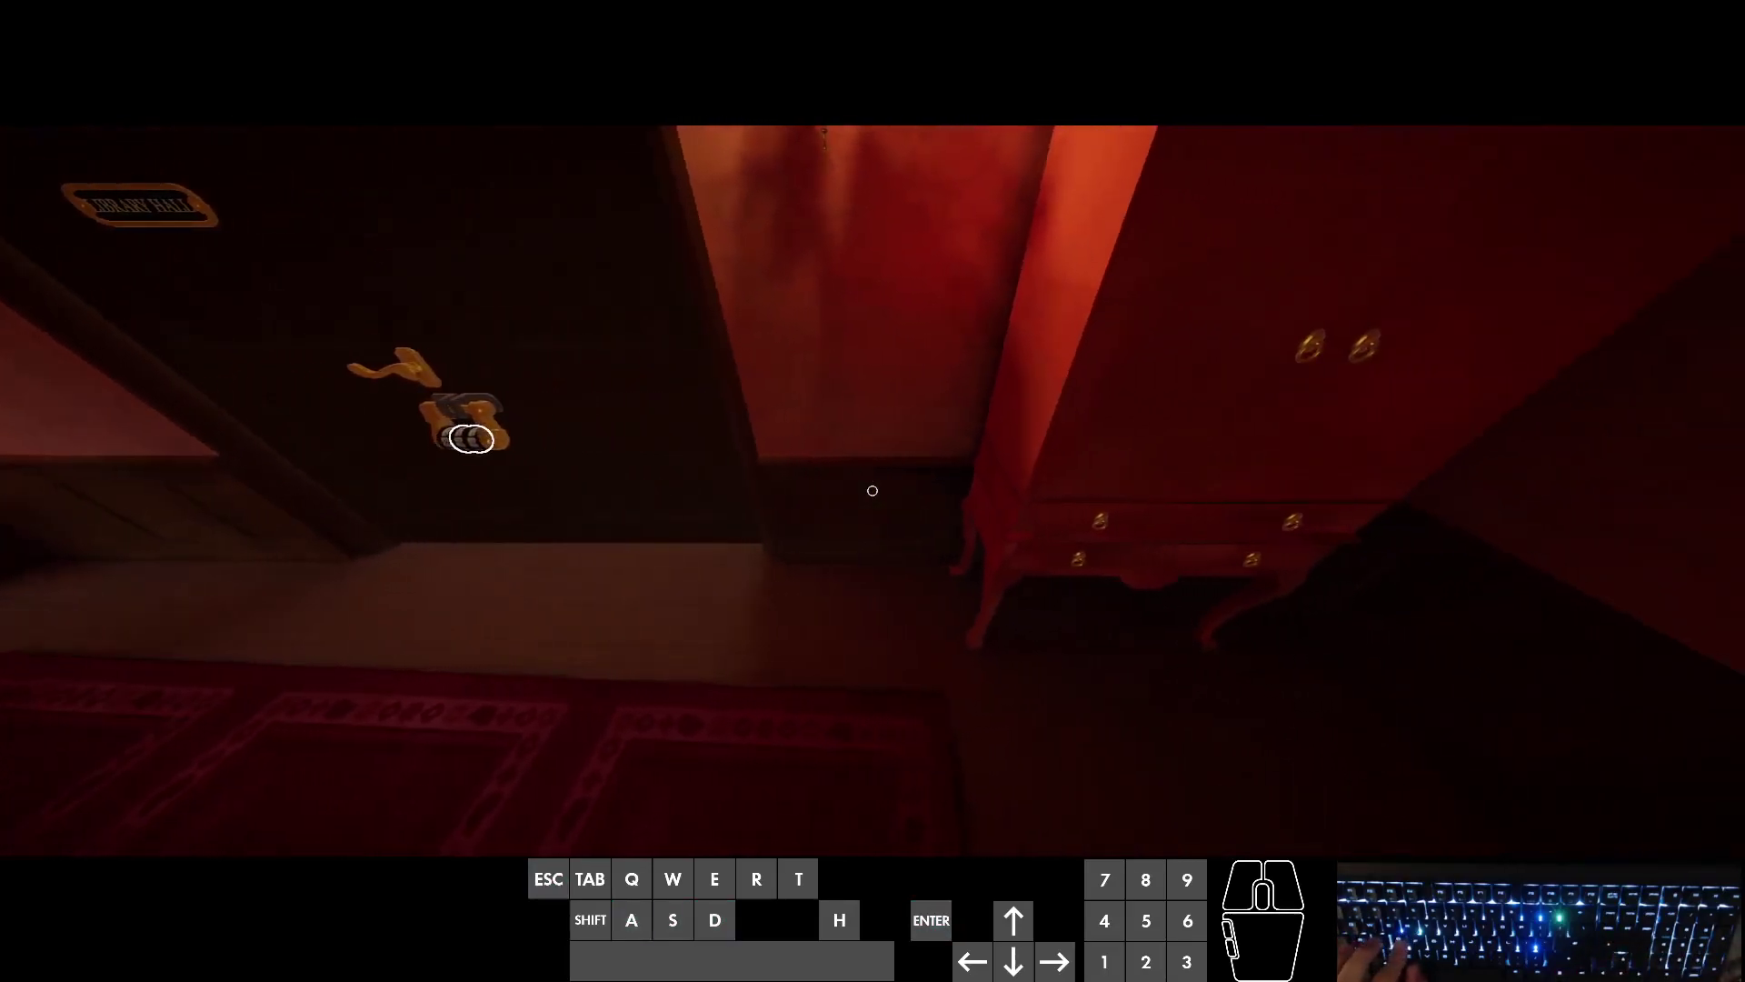
pyautogui.press('a')
pyautogui.press('a')
pyautogui.press('Escape')
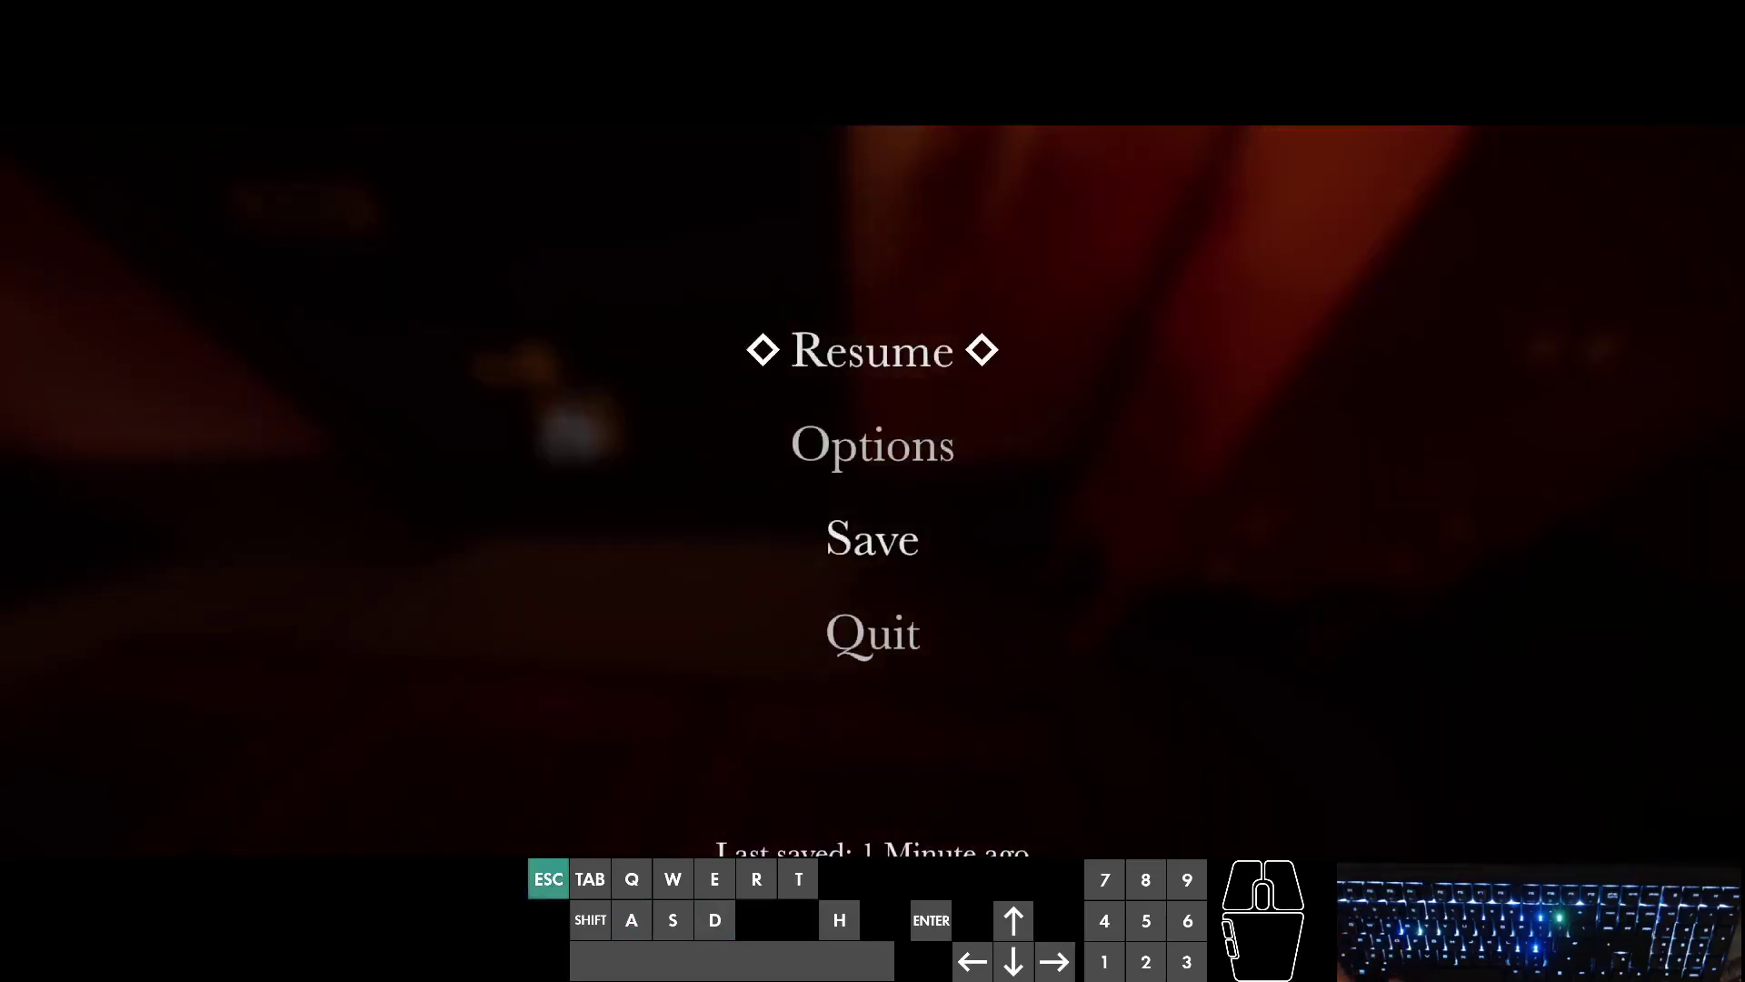
pyautogui.press('Escape')
pyautogui.press('a')
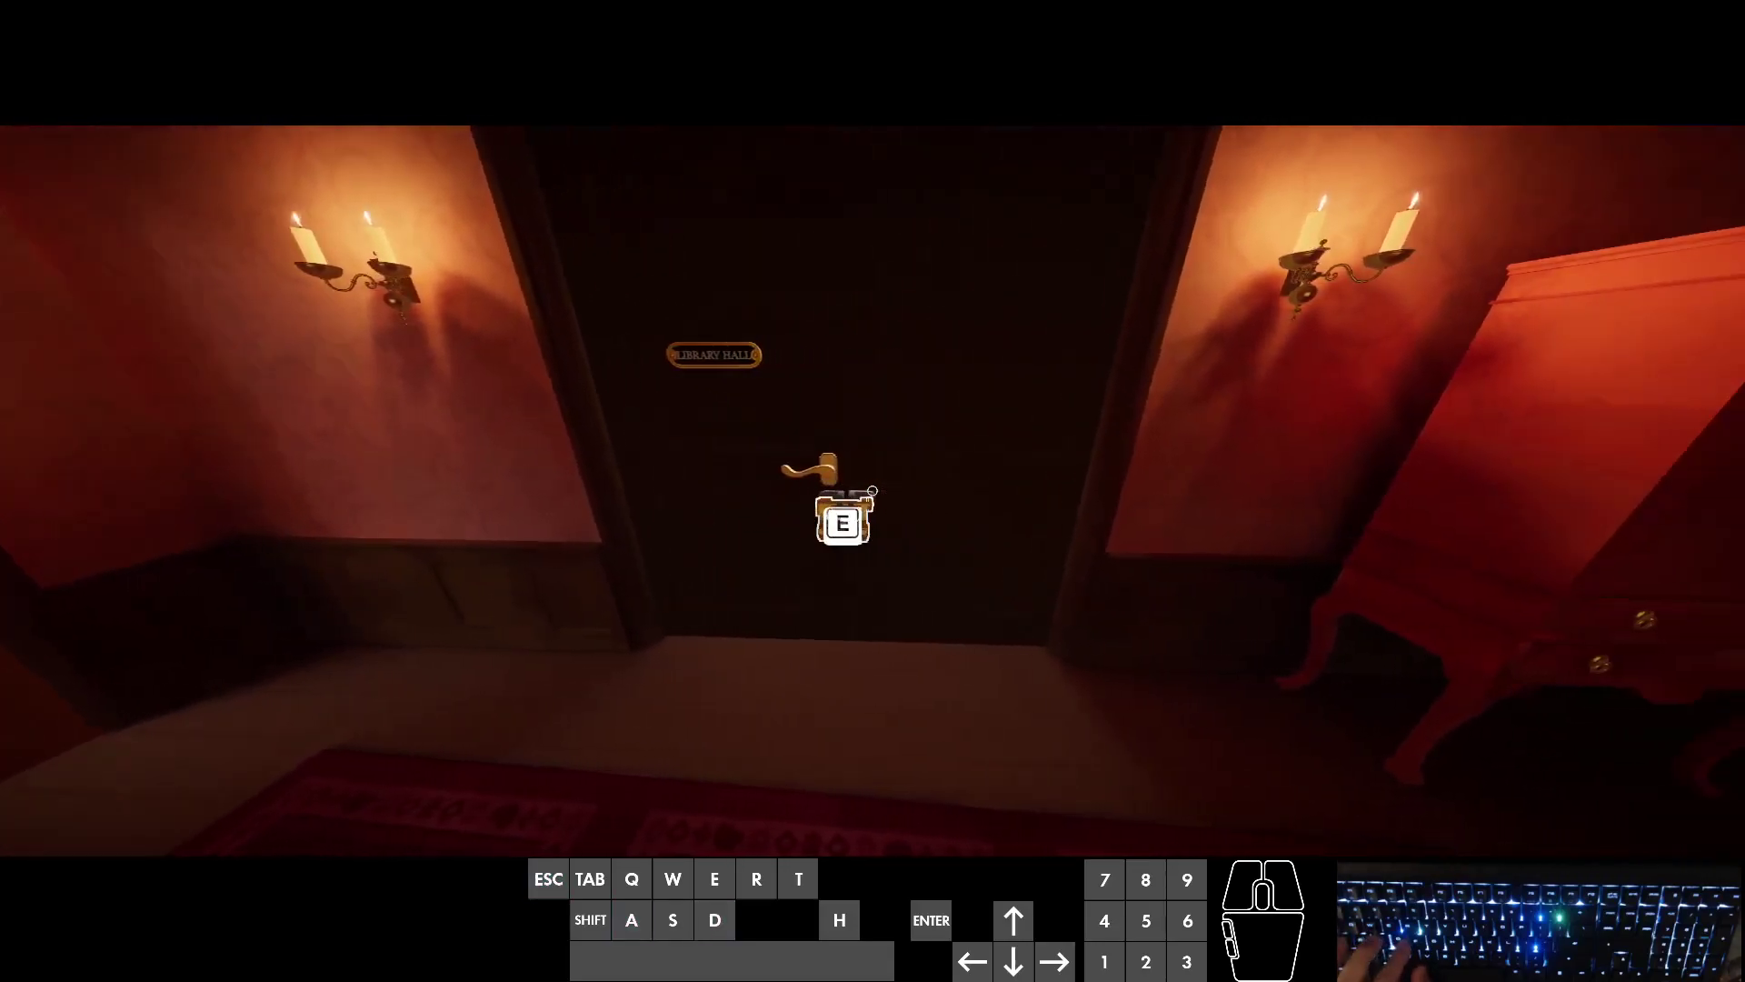
# Step: Strafe across the hallway and approach the Library Hall door
pyautogui.press('d')
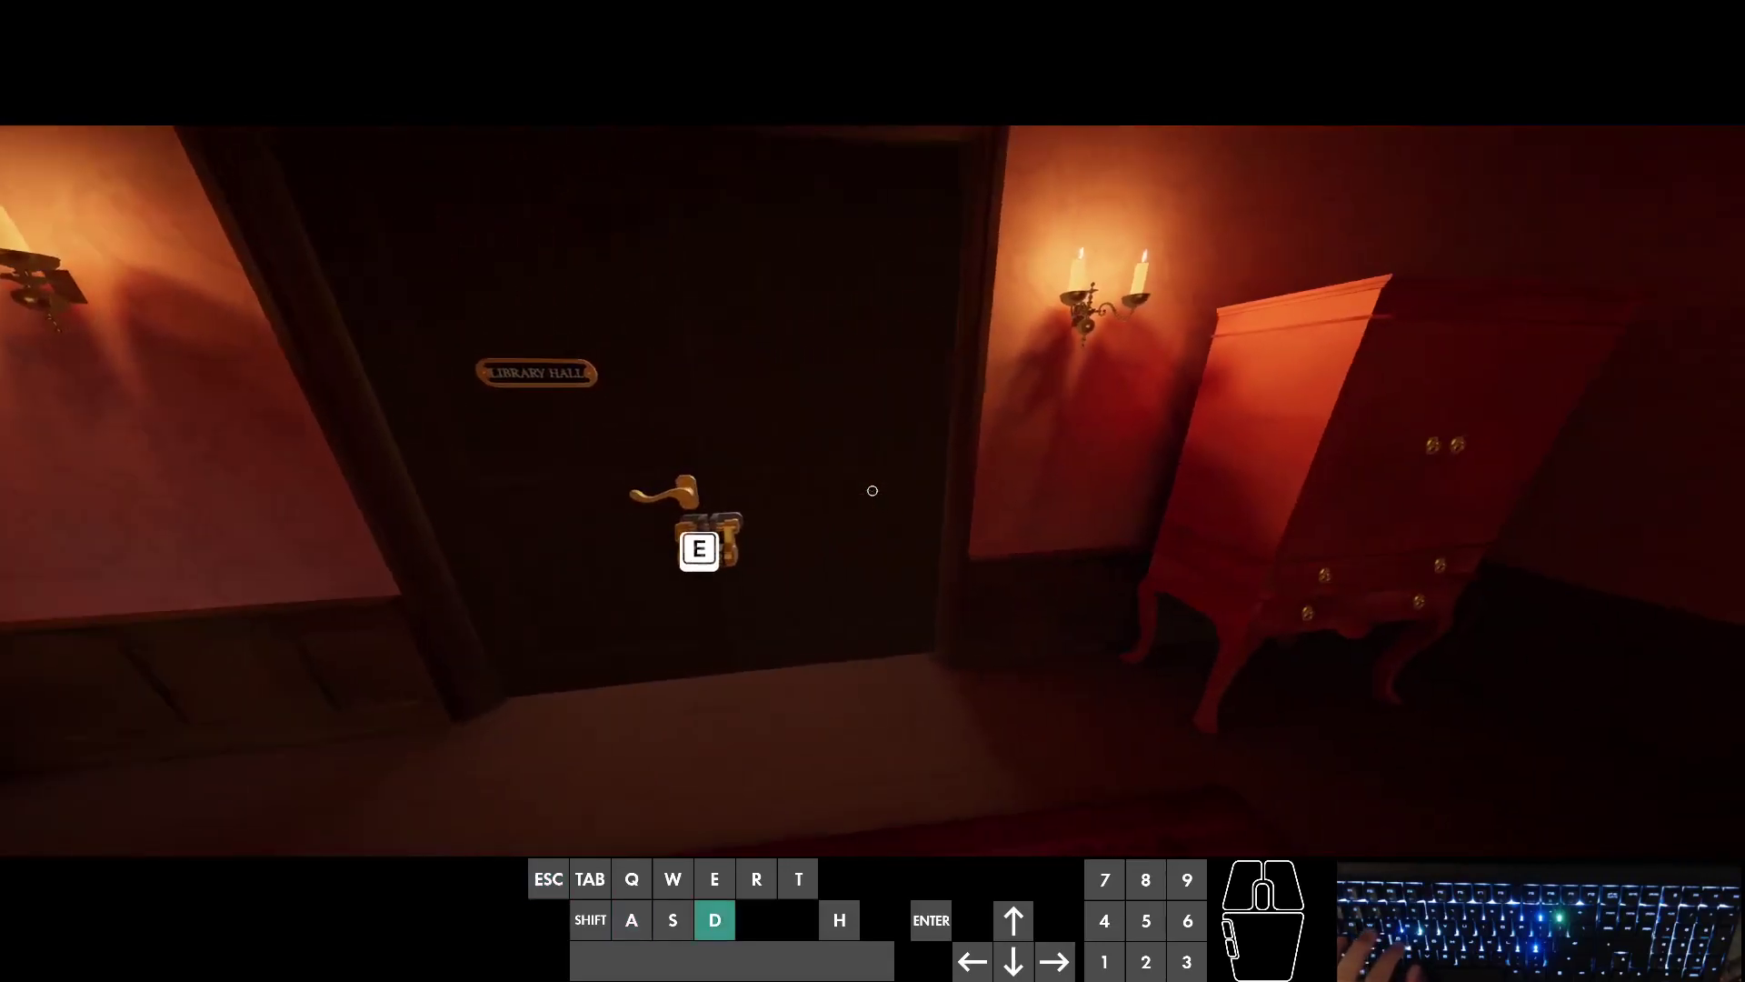
pyautogui.press('a')
pyautogui.press('w')
pyautogui.press('w')
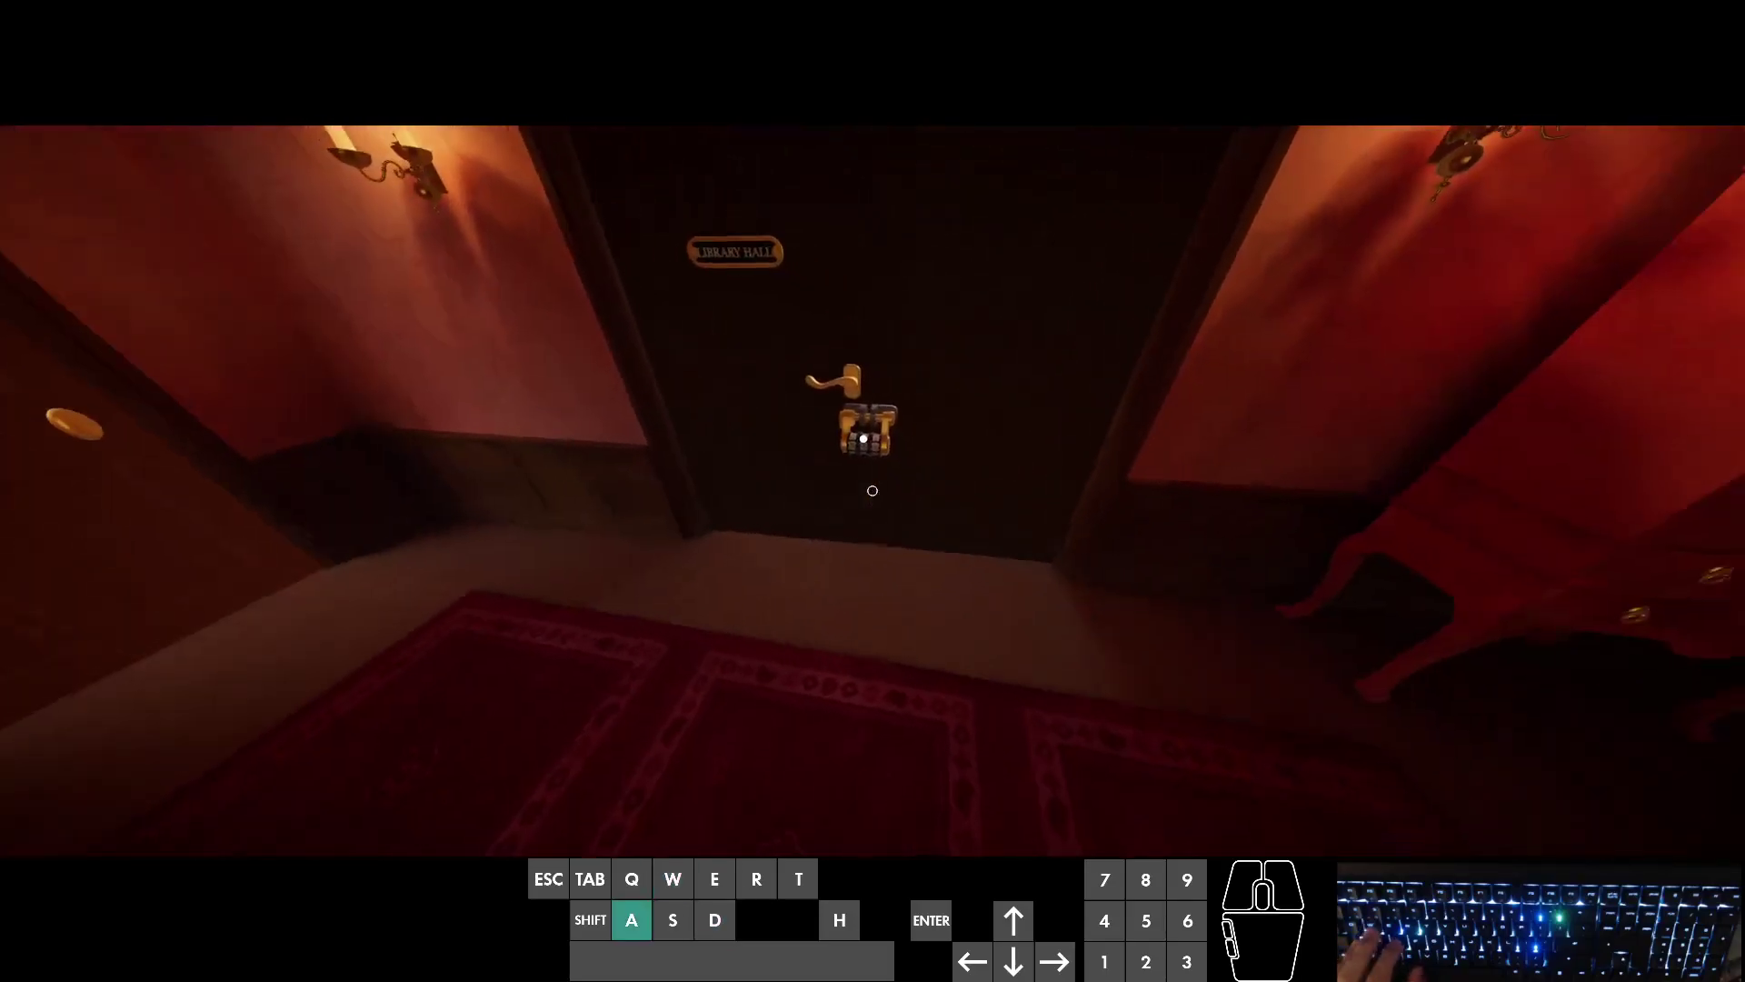
pyautogui.press('d')
pyautogui.press('d')
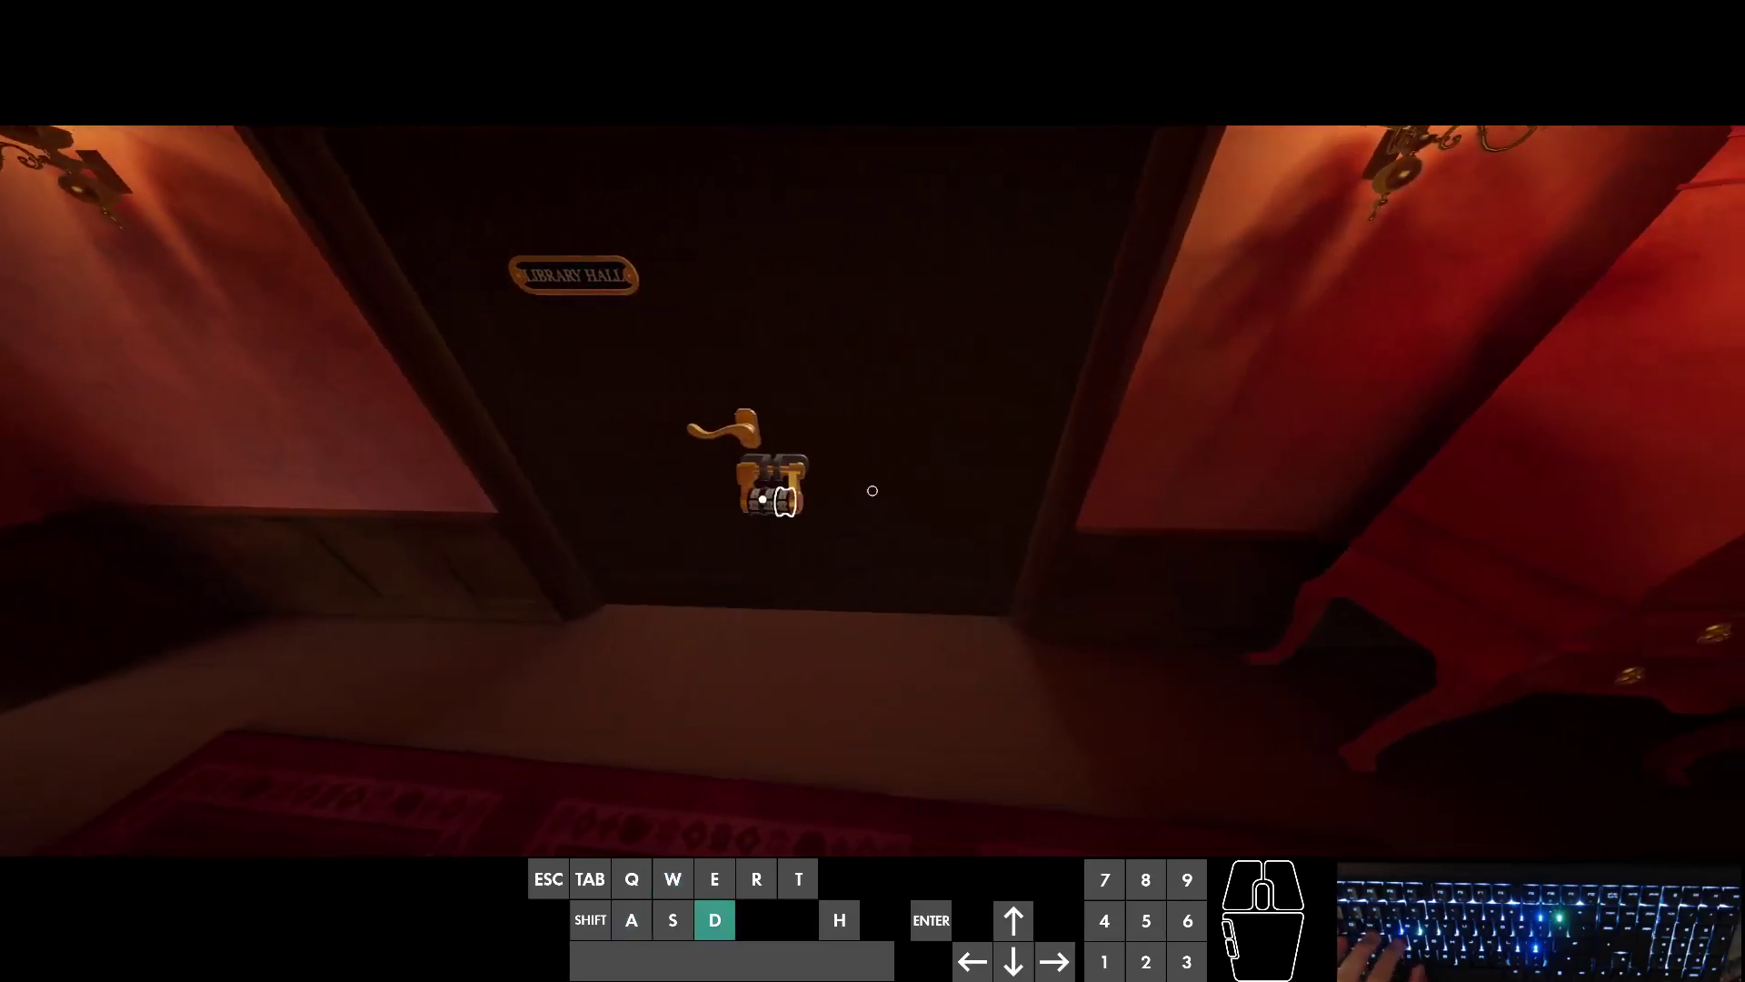
pyautogui.press('w')
pyautogui.press('d')
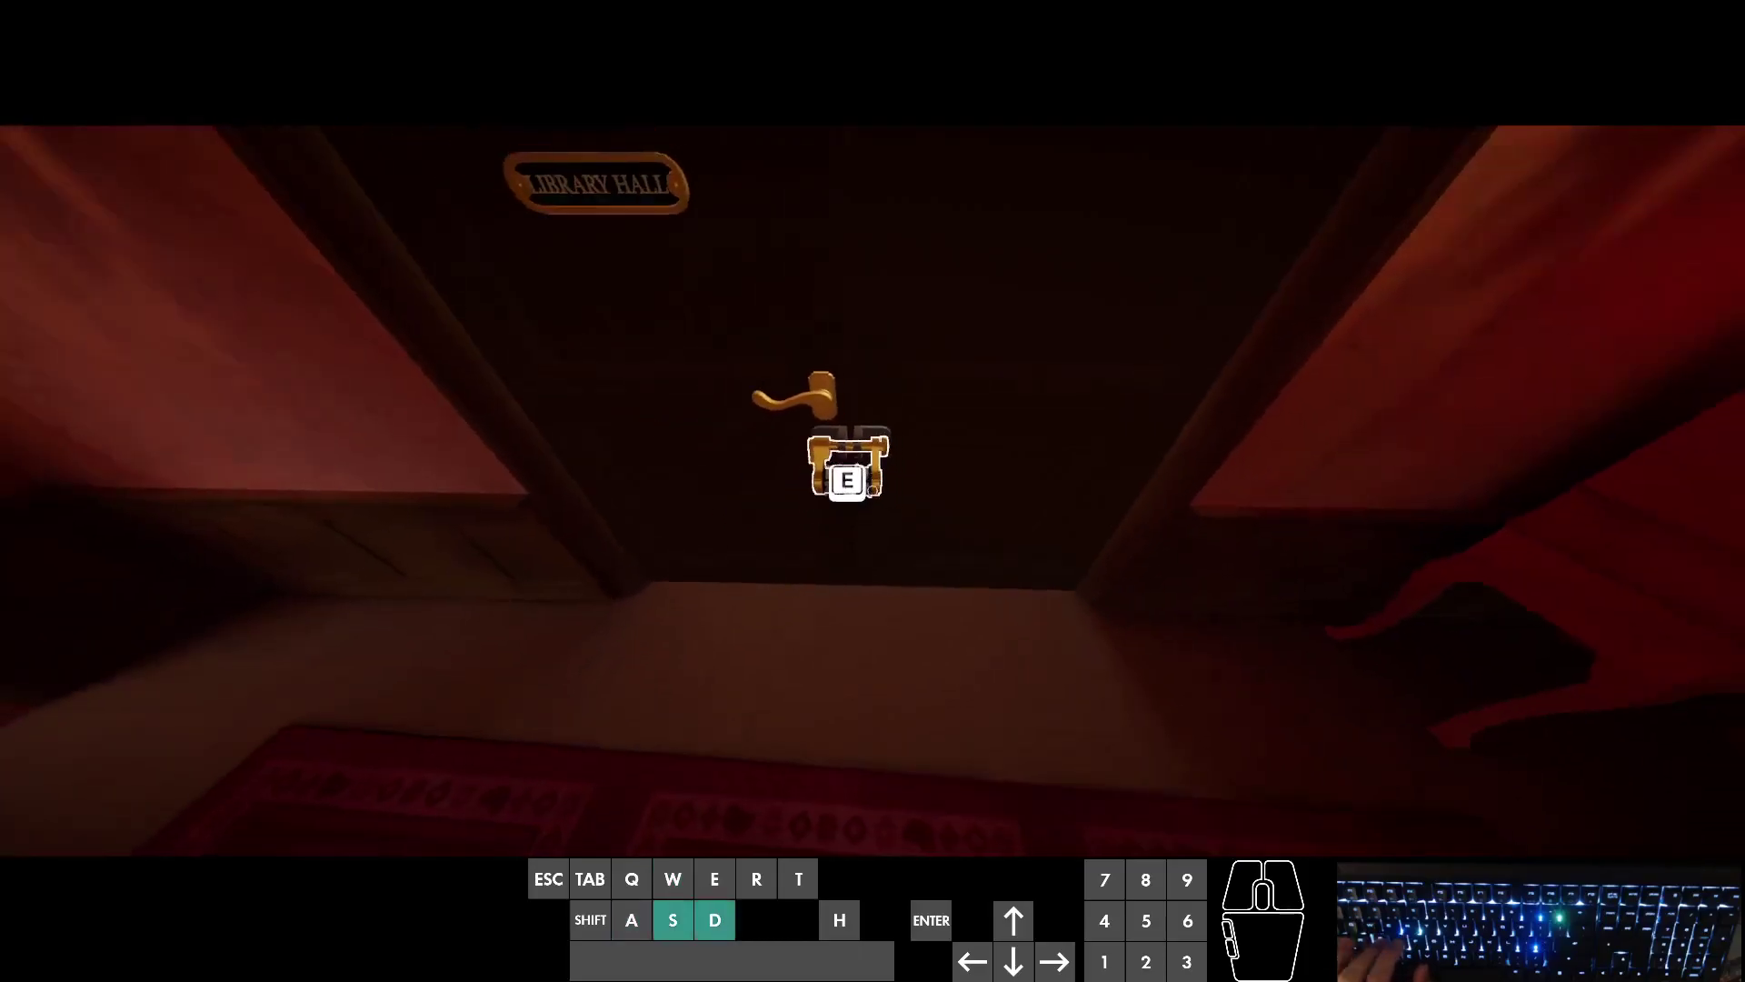
# Step: Back away from the door, then push the camera through it
pyautogui.press('w')
pyautogui.press('a')
pyautogui.press('w')
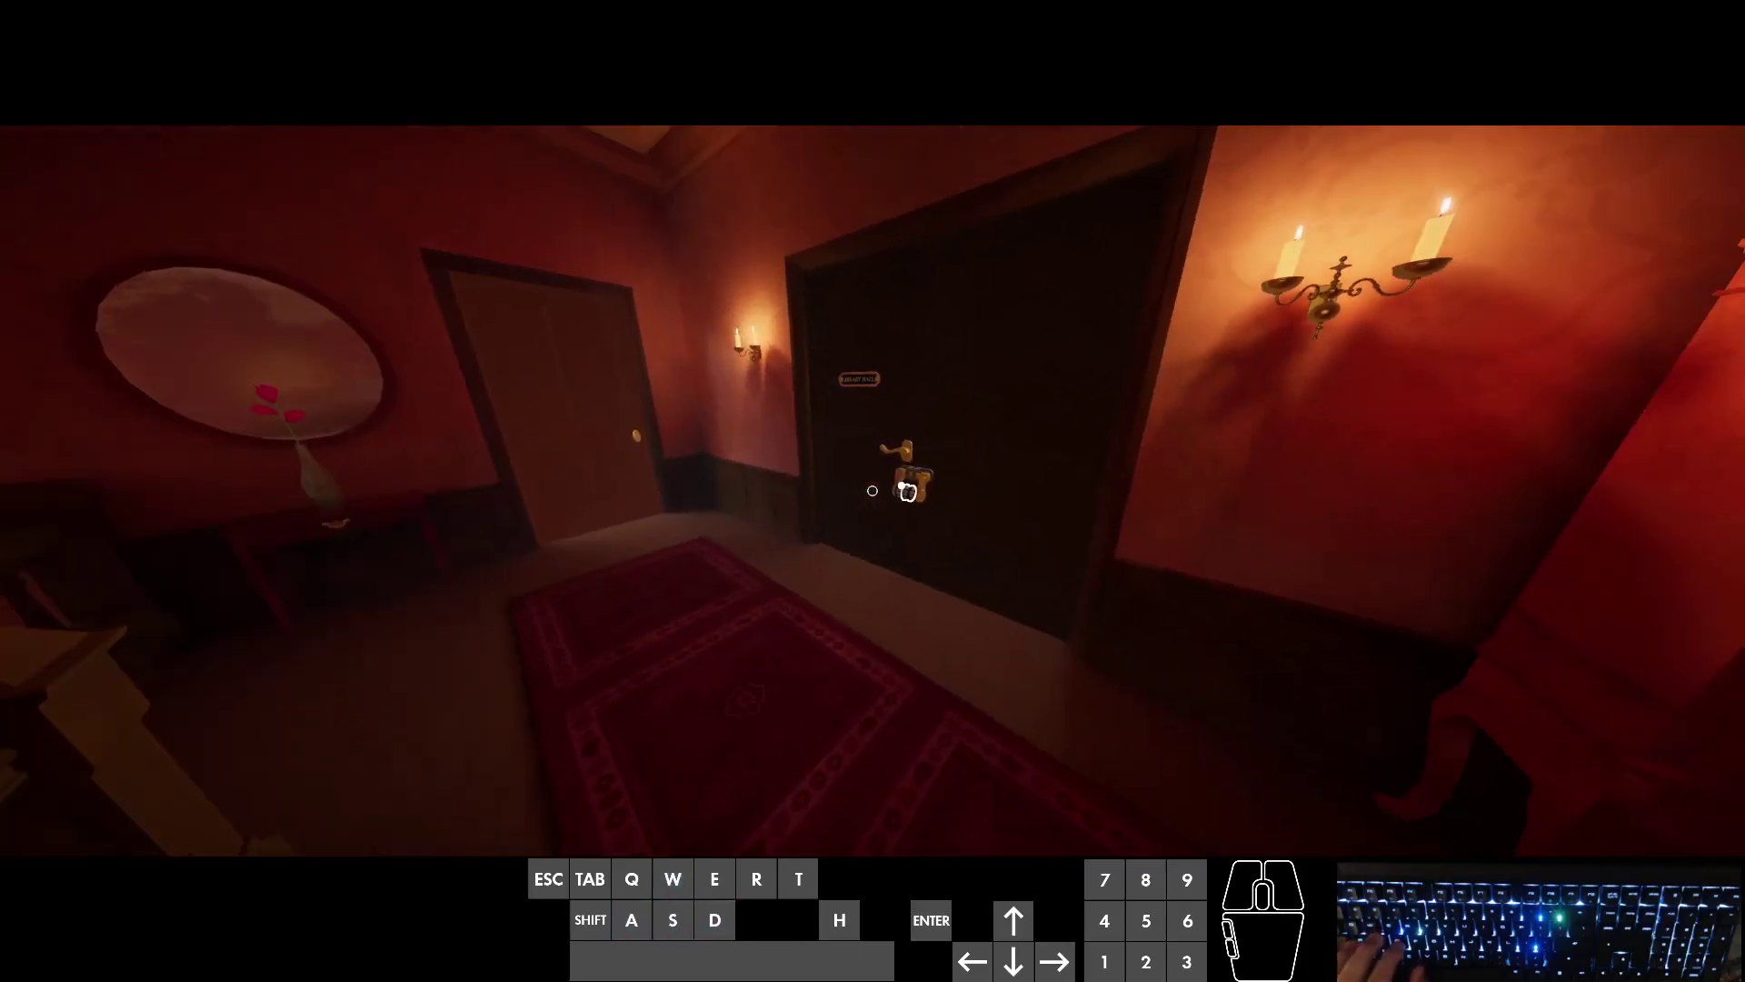
pyautogui.press('w')
pyautogui.press('a')
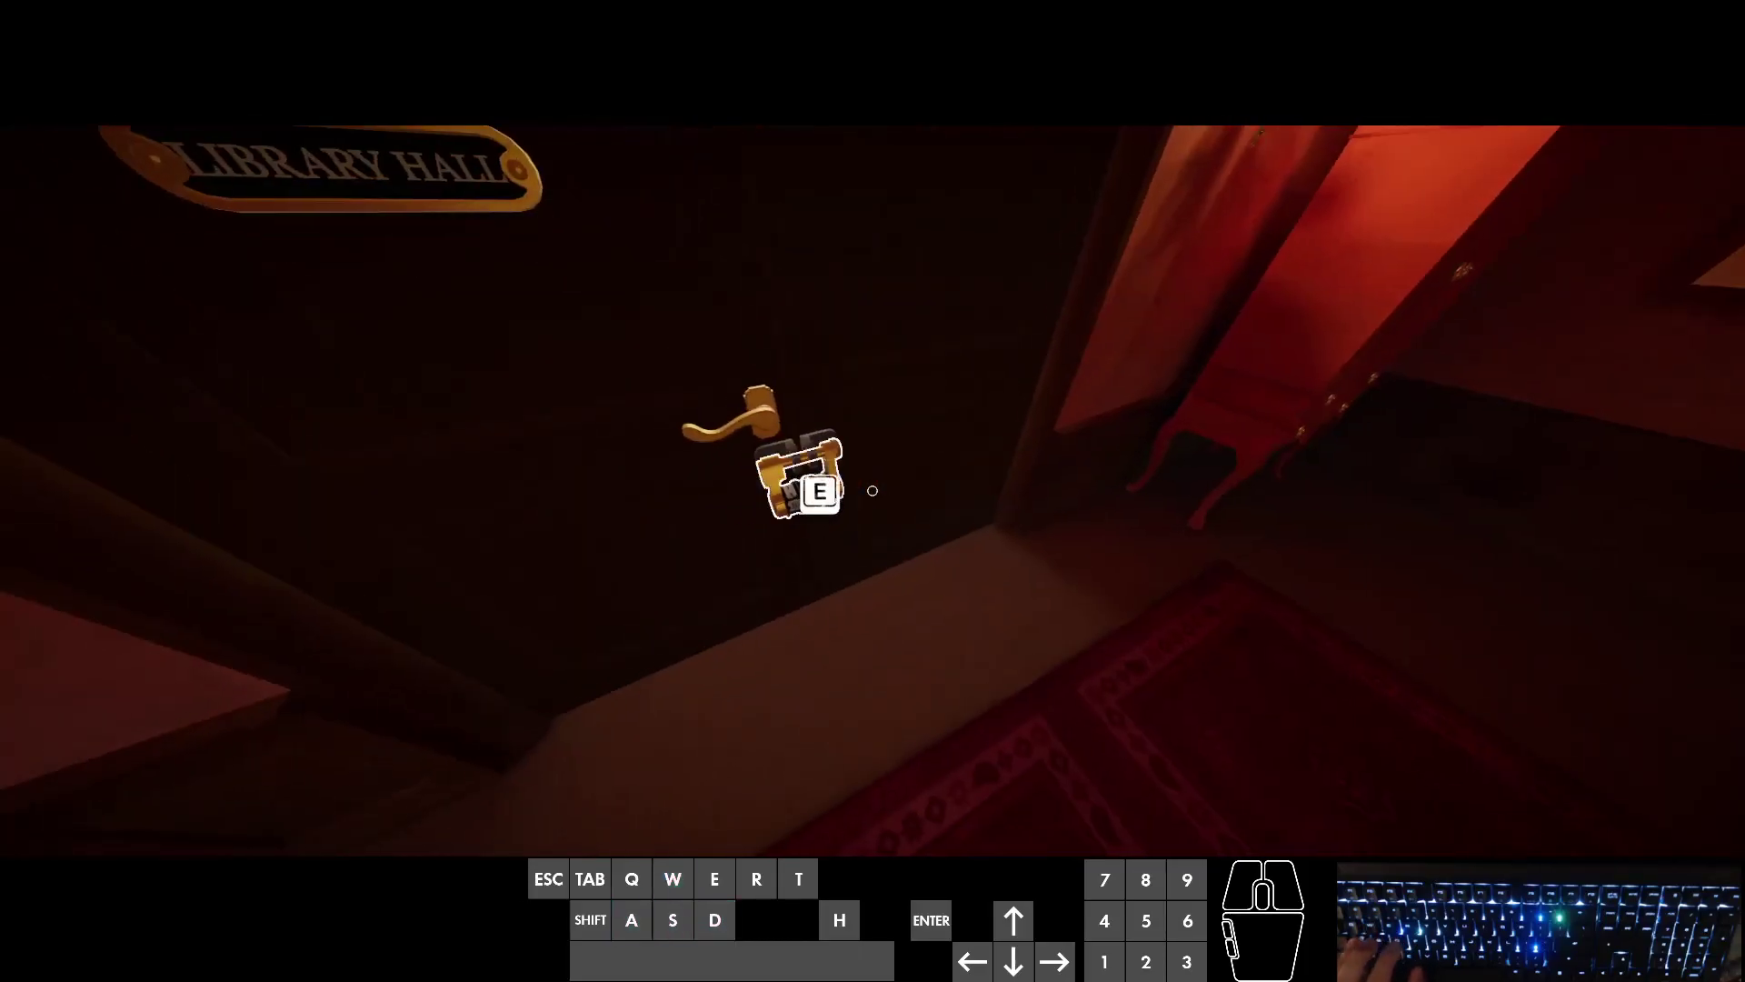
pyautogui.press('d')
pyautogui.press('d')
# Step: Line up with the letter lock and turn its dials to E, A, G, leaving it locked
pyautogui.press('a')
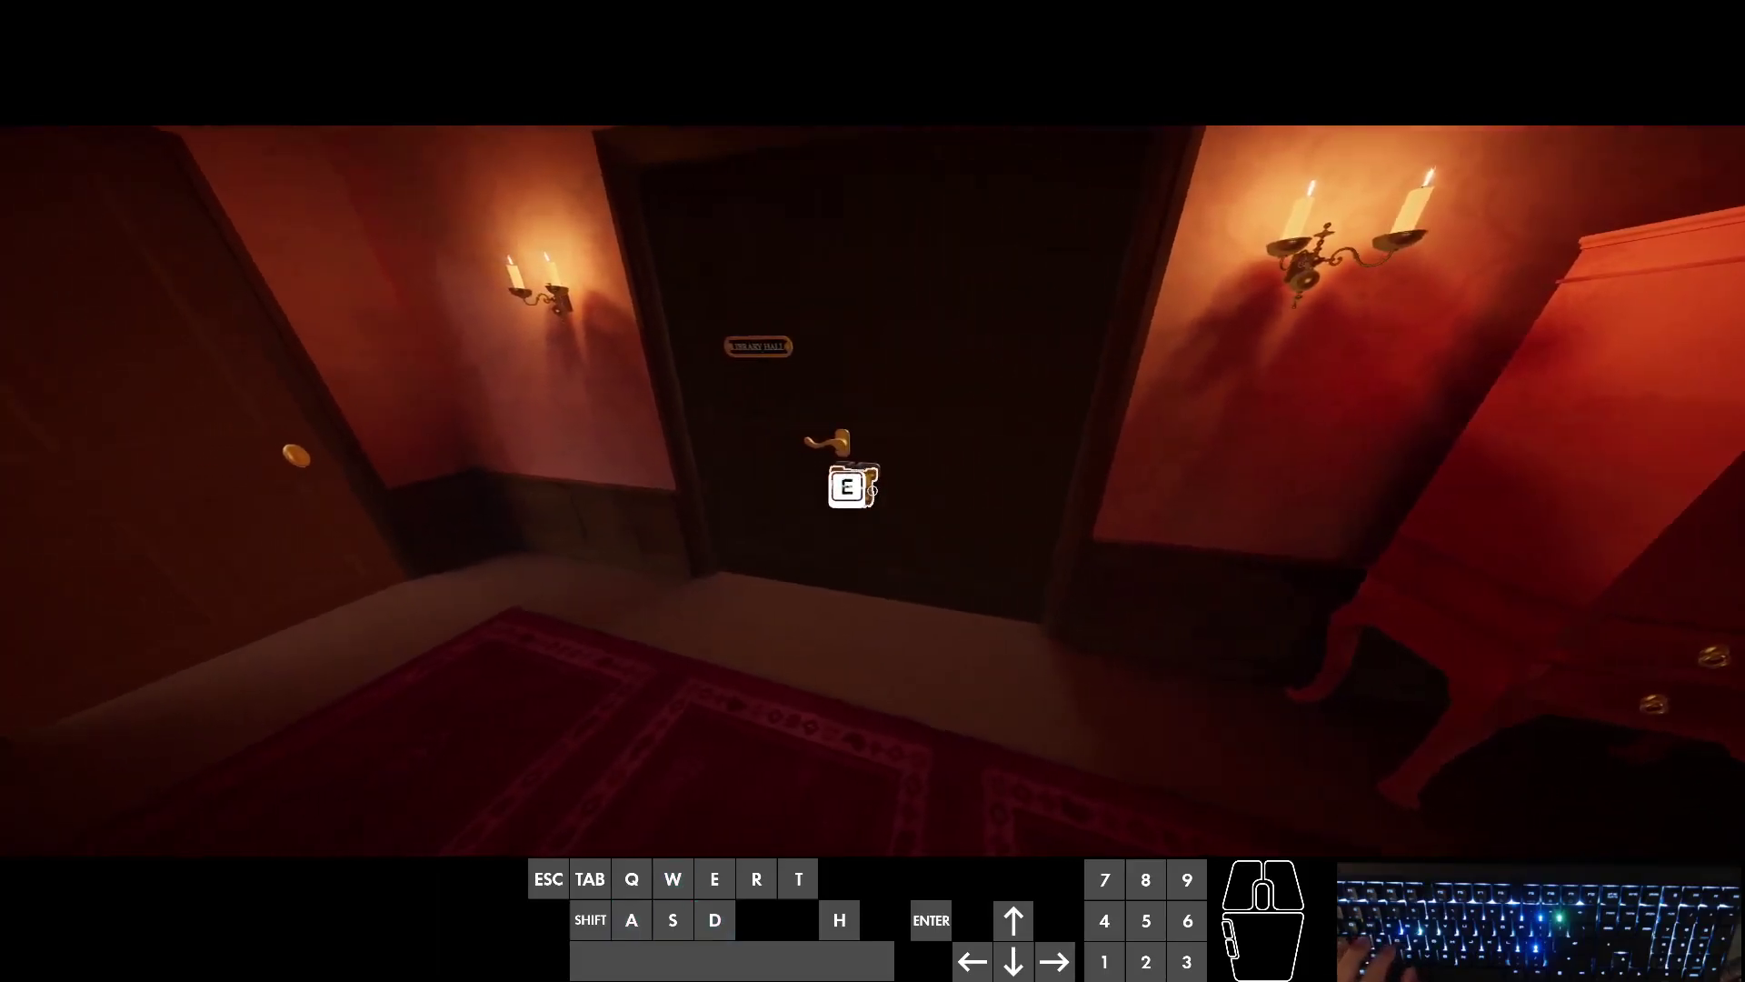
pyautogui.press('w')
pyautogui.press('a')
pyautogui.press('w')
pyautogui.press('a')
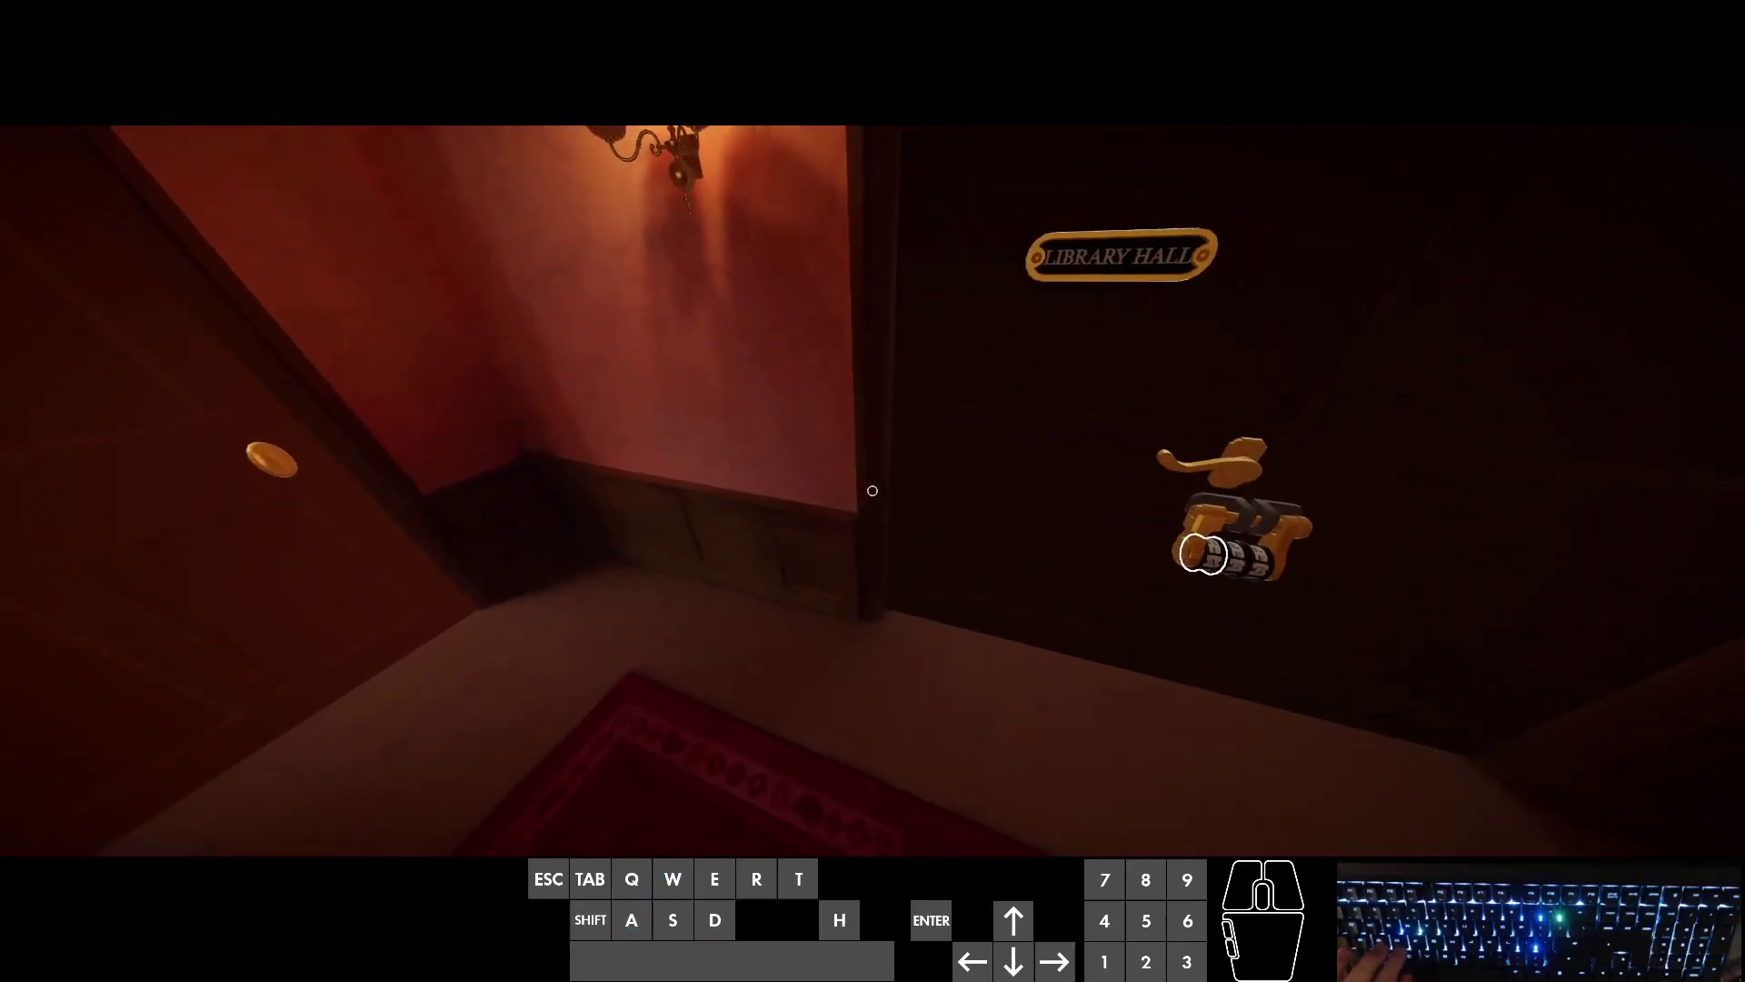
pyautogui.press('w')
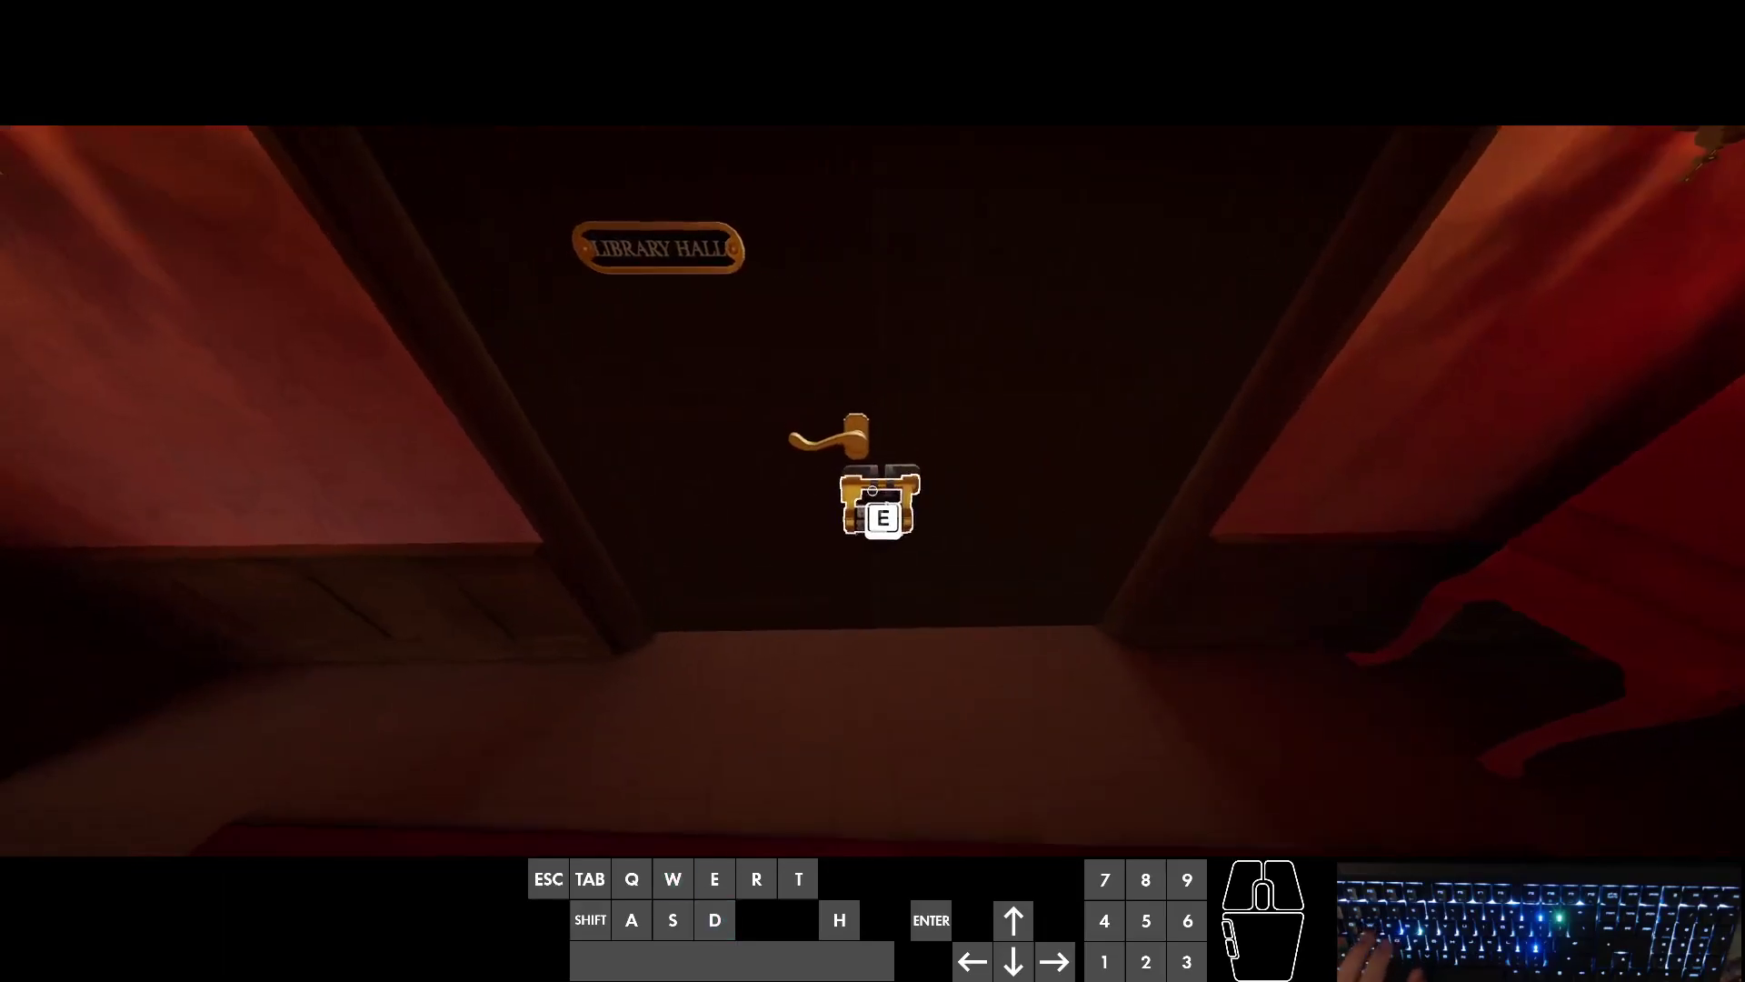
pyautogui.press('e')
pyautogui.press('a')
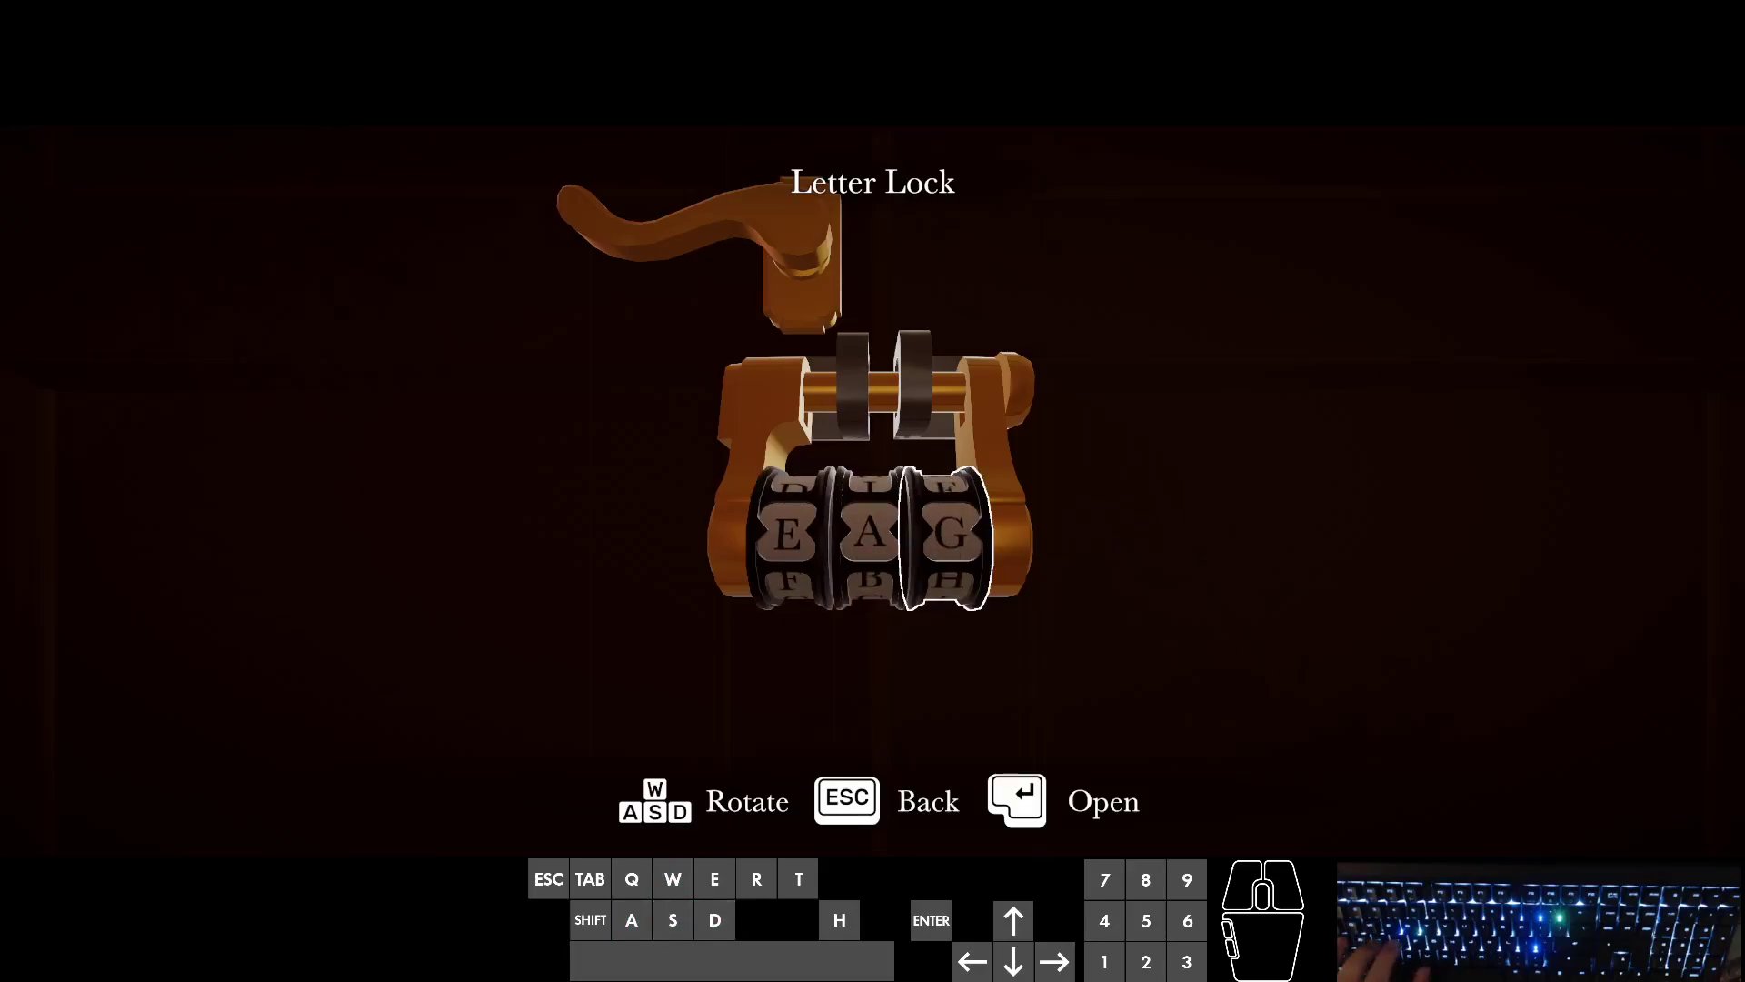
pyautogui.press('Escape')
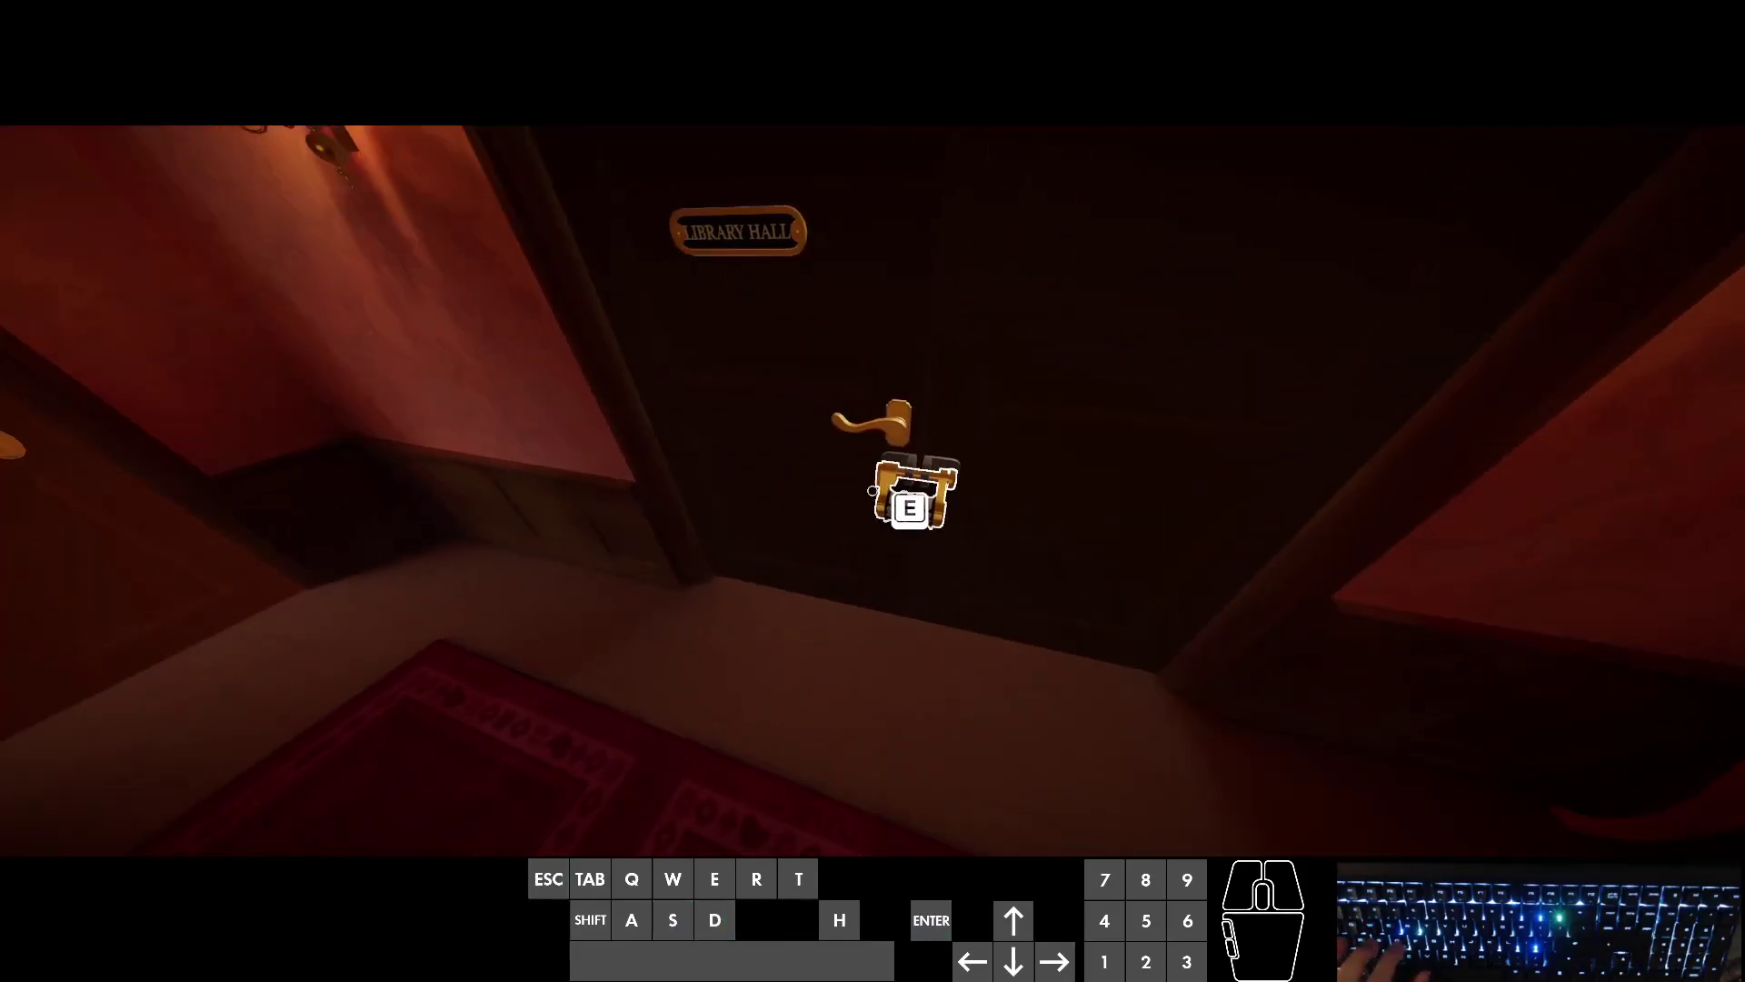
# Step: Glide through the sunlit room, down to the tiled hall, and across the porch to the garden path
pyautogui.press('d')
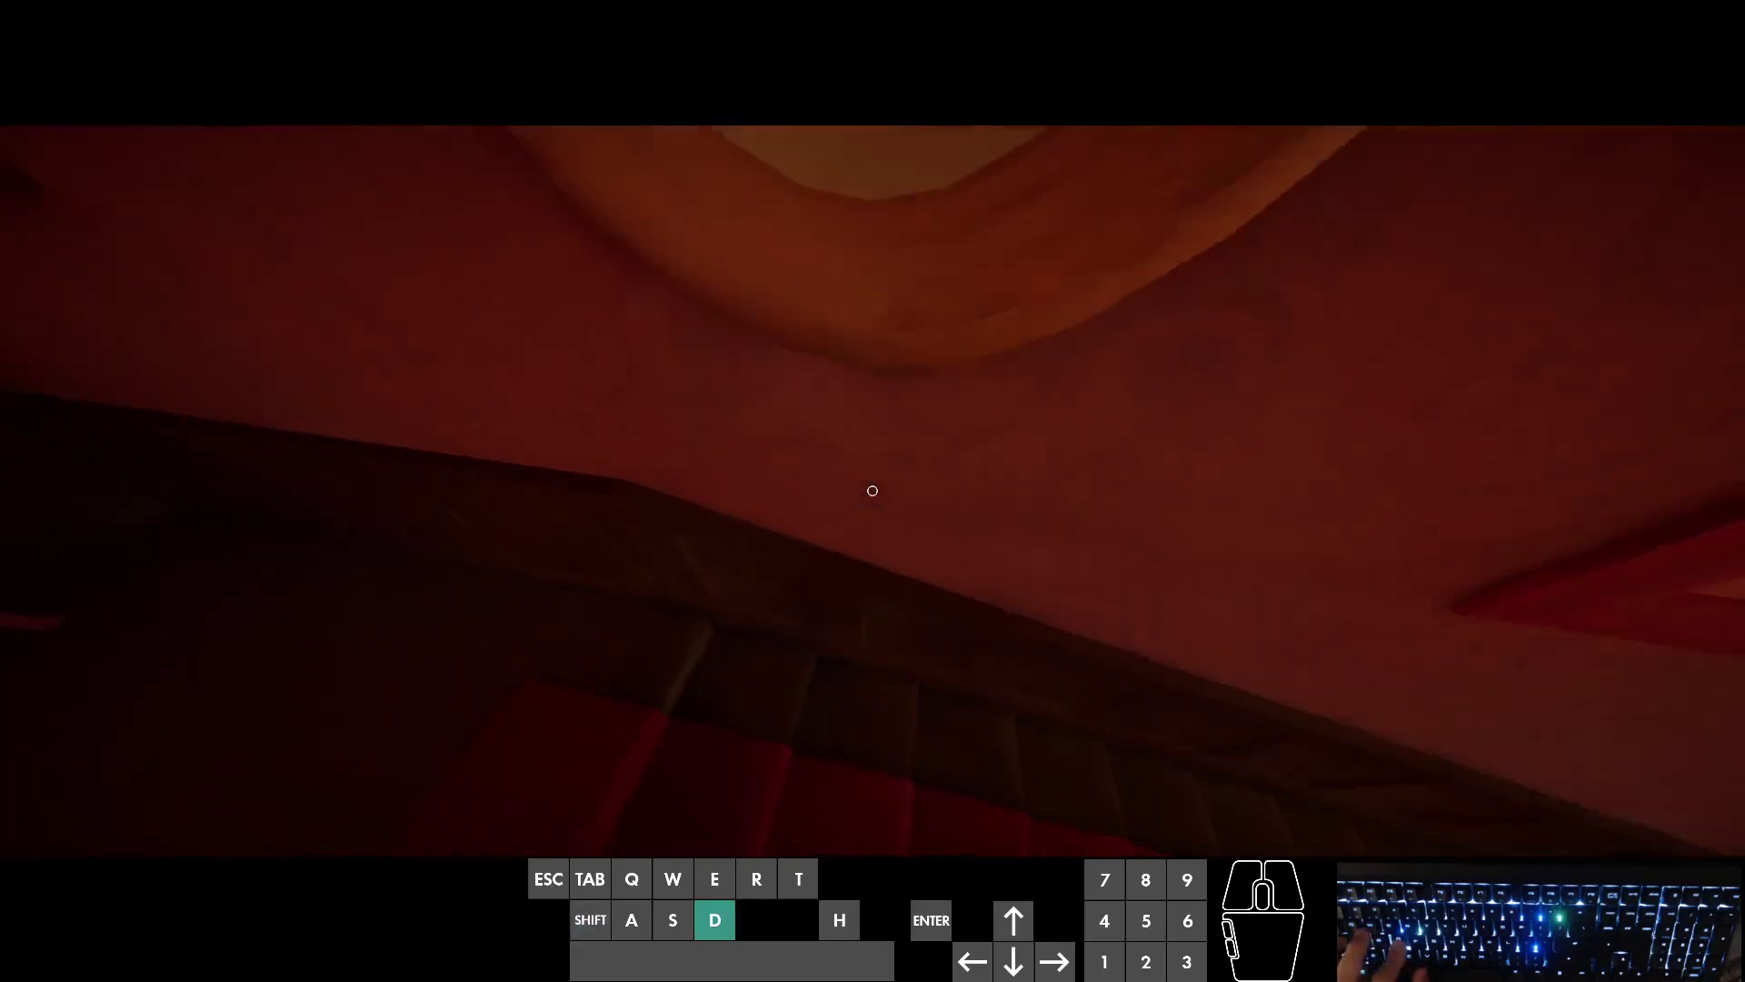
pyautogui.press('d')
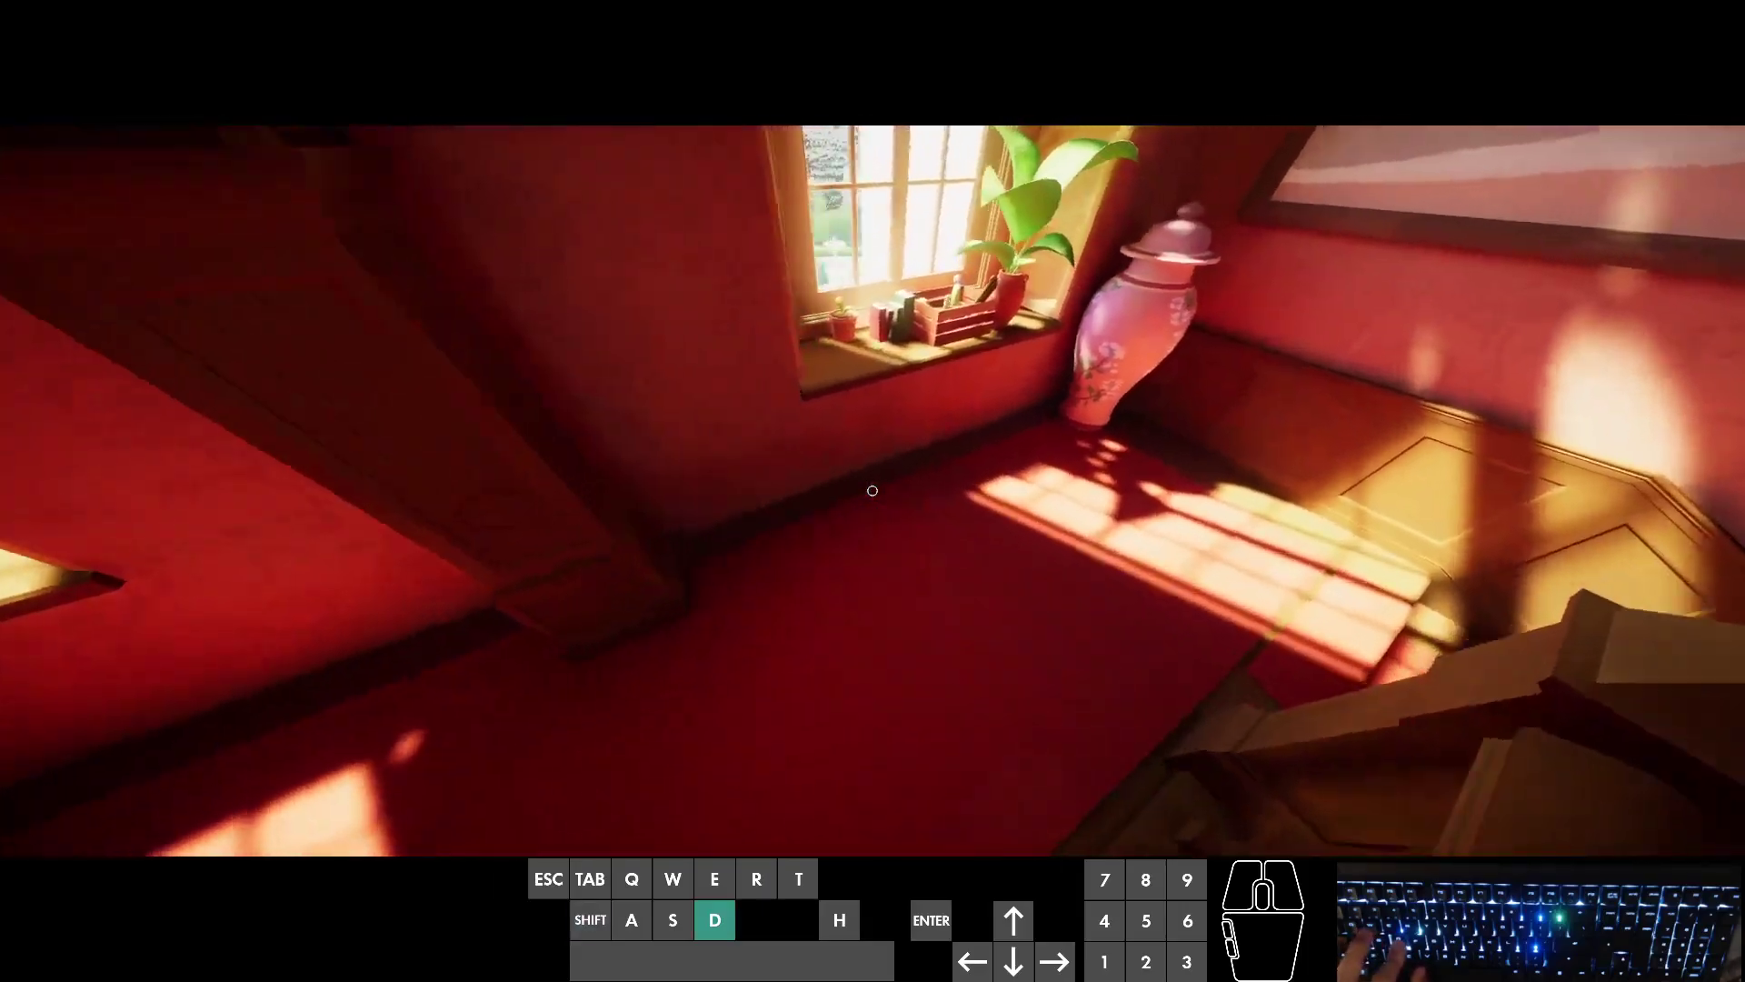
pyautogui.press('d')
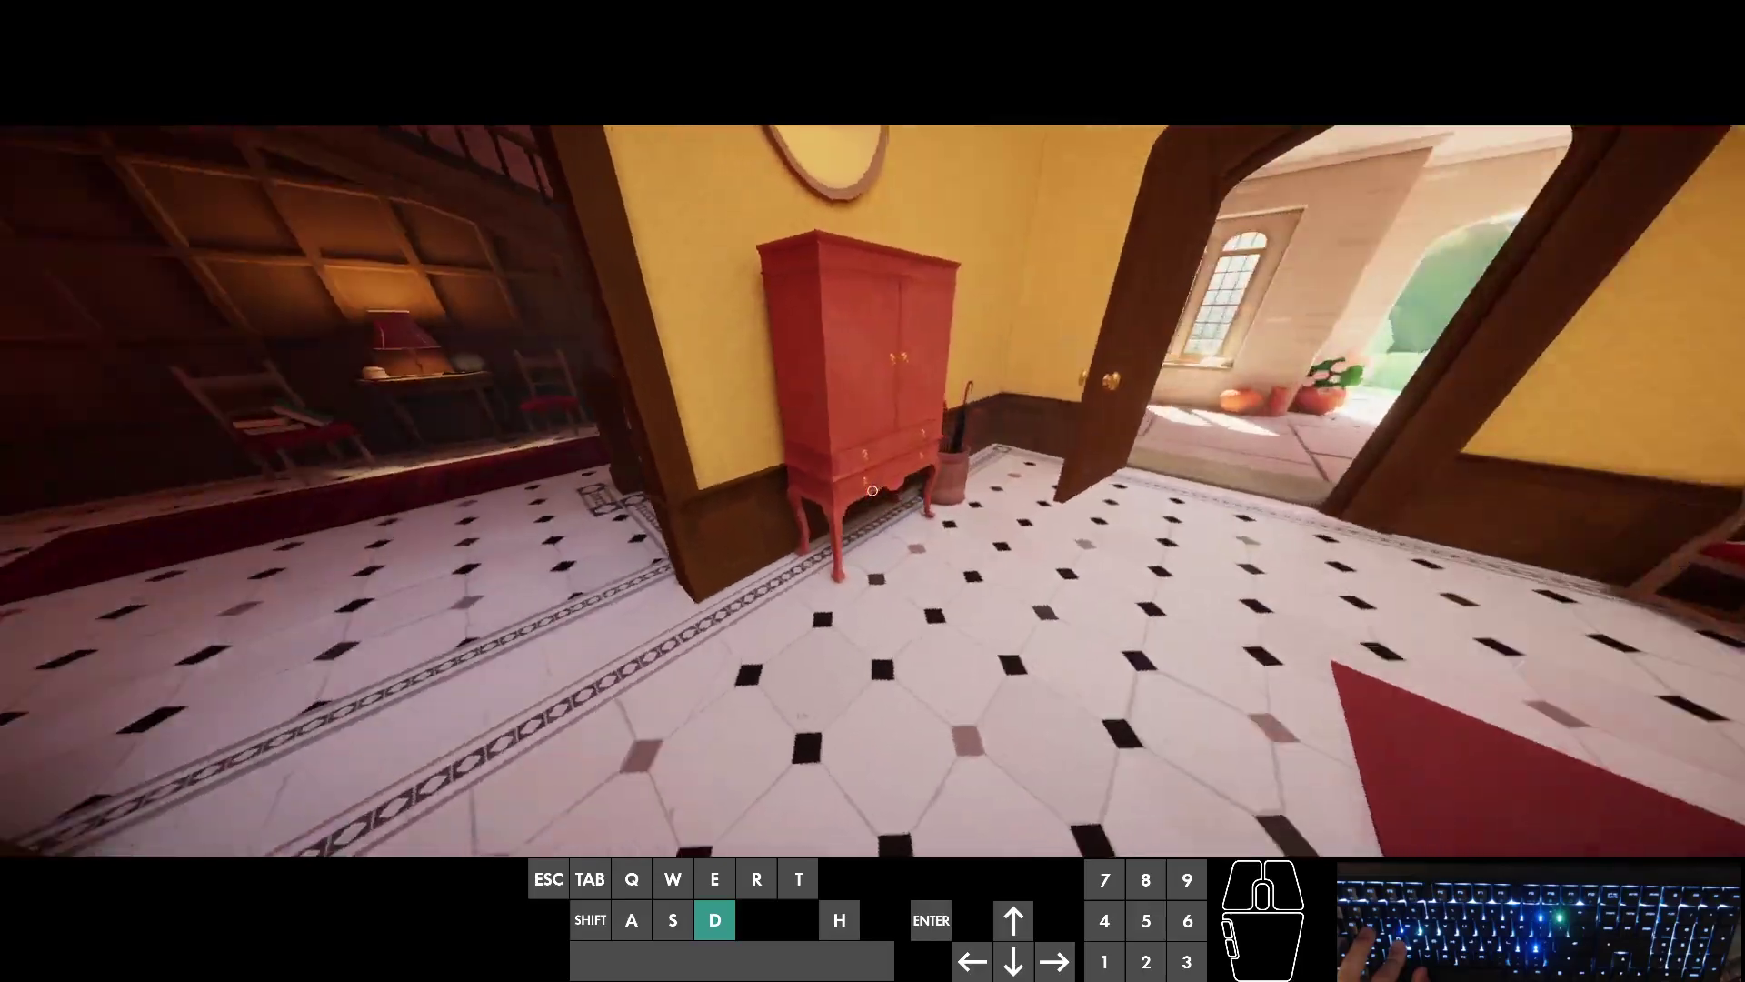
pyautogui.press('d')
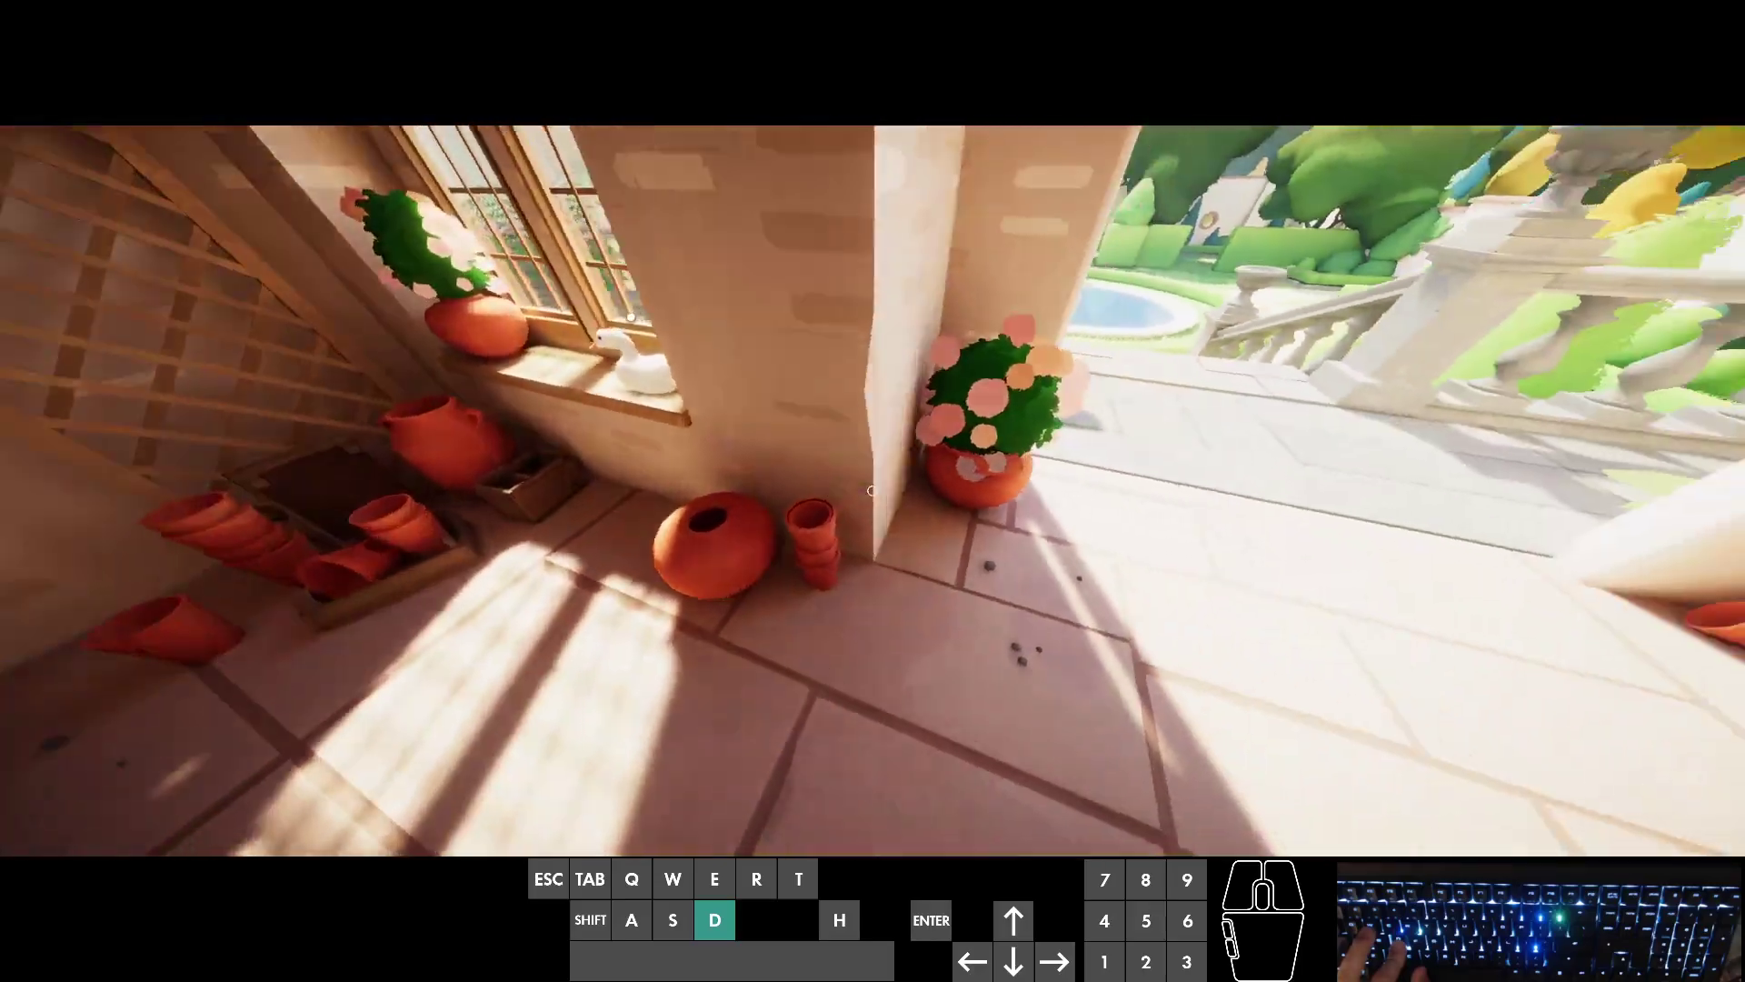
pyautogui.press('d')
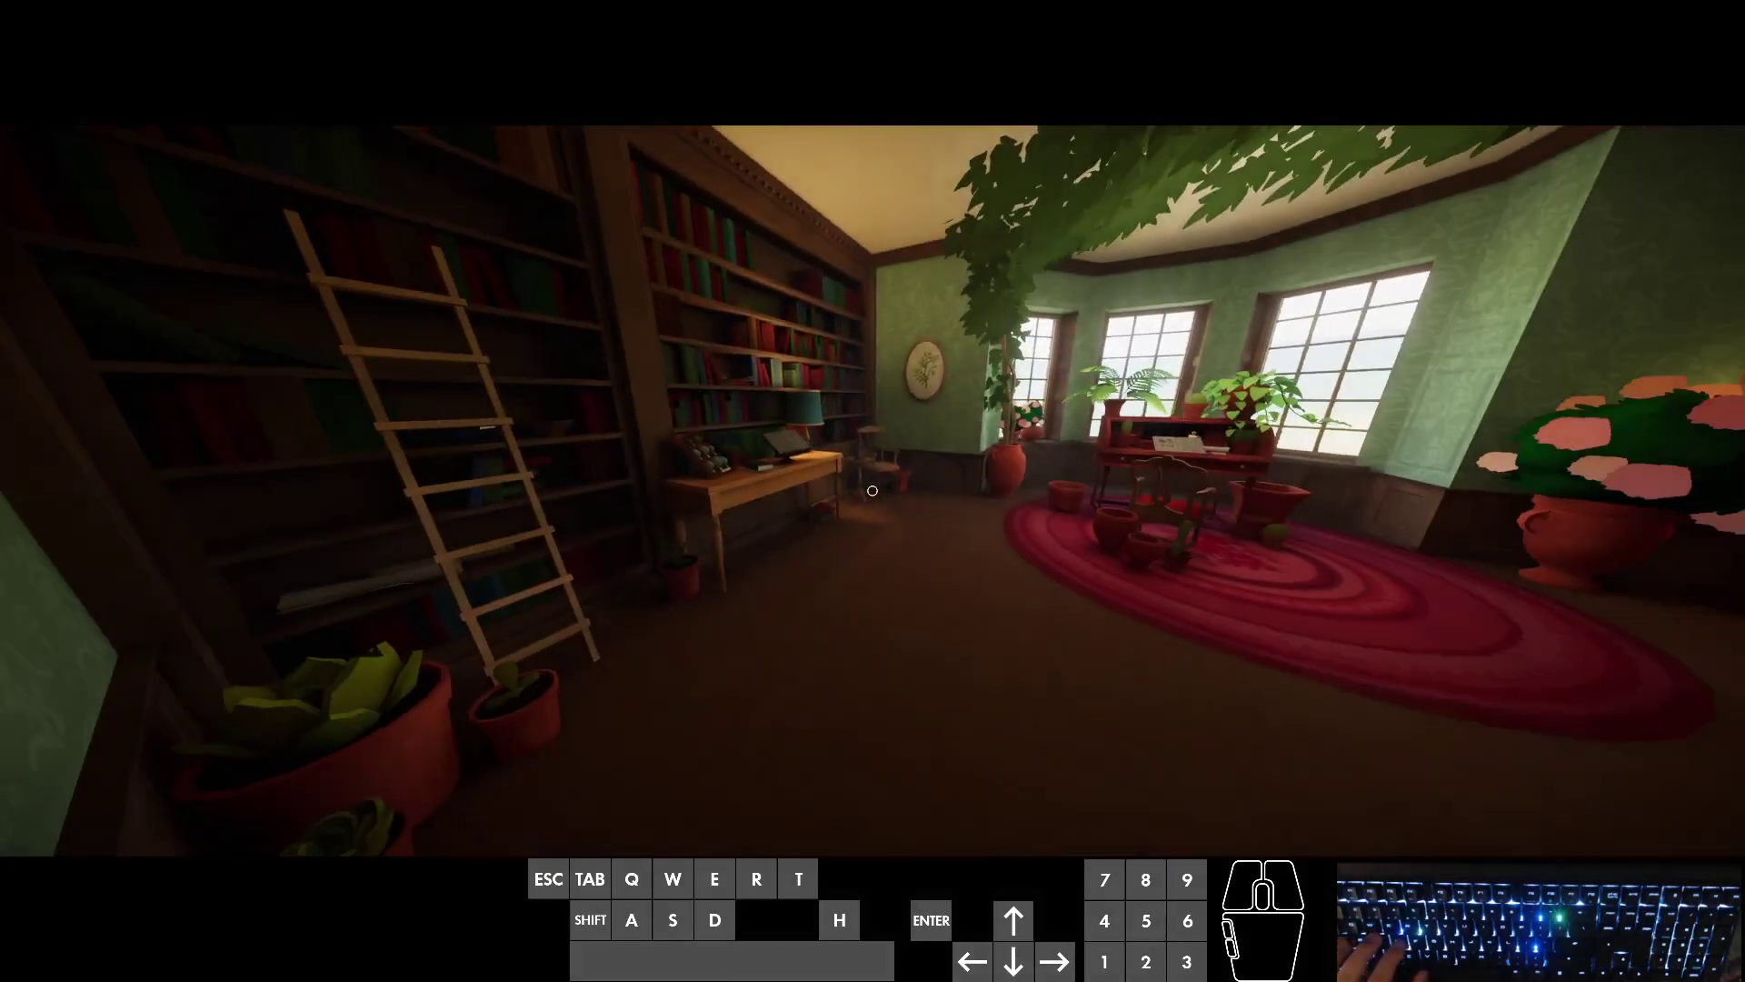
# Step: Fly past the library reading desk, through the dark stairwell, into the green-tiled bathroom
pyautogui.press('w')
pyautogui.press('s')
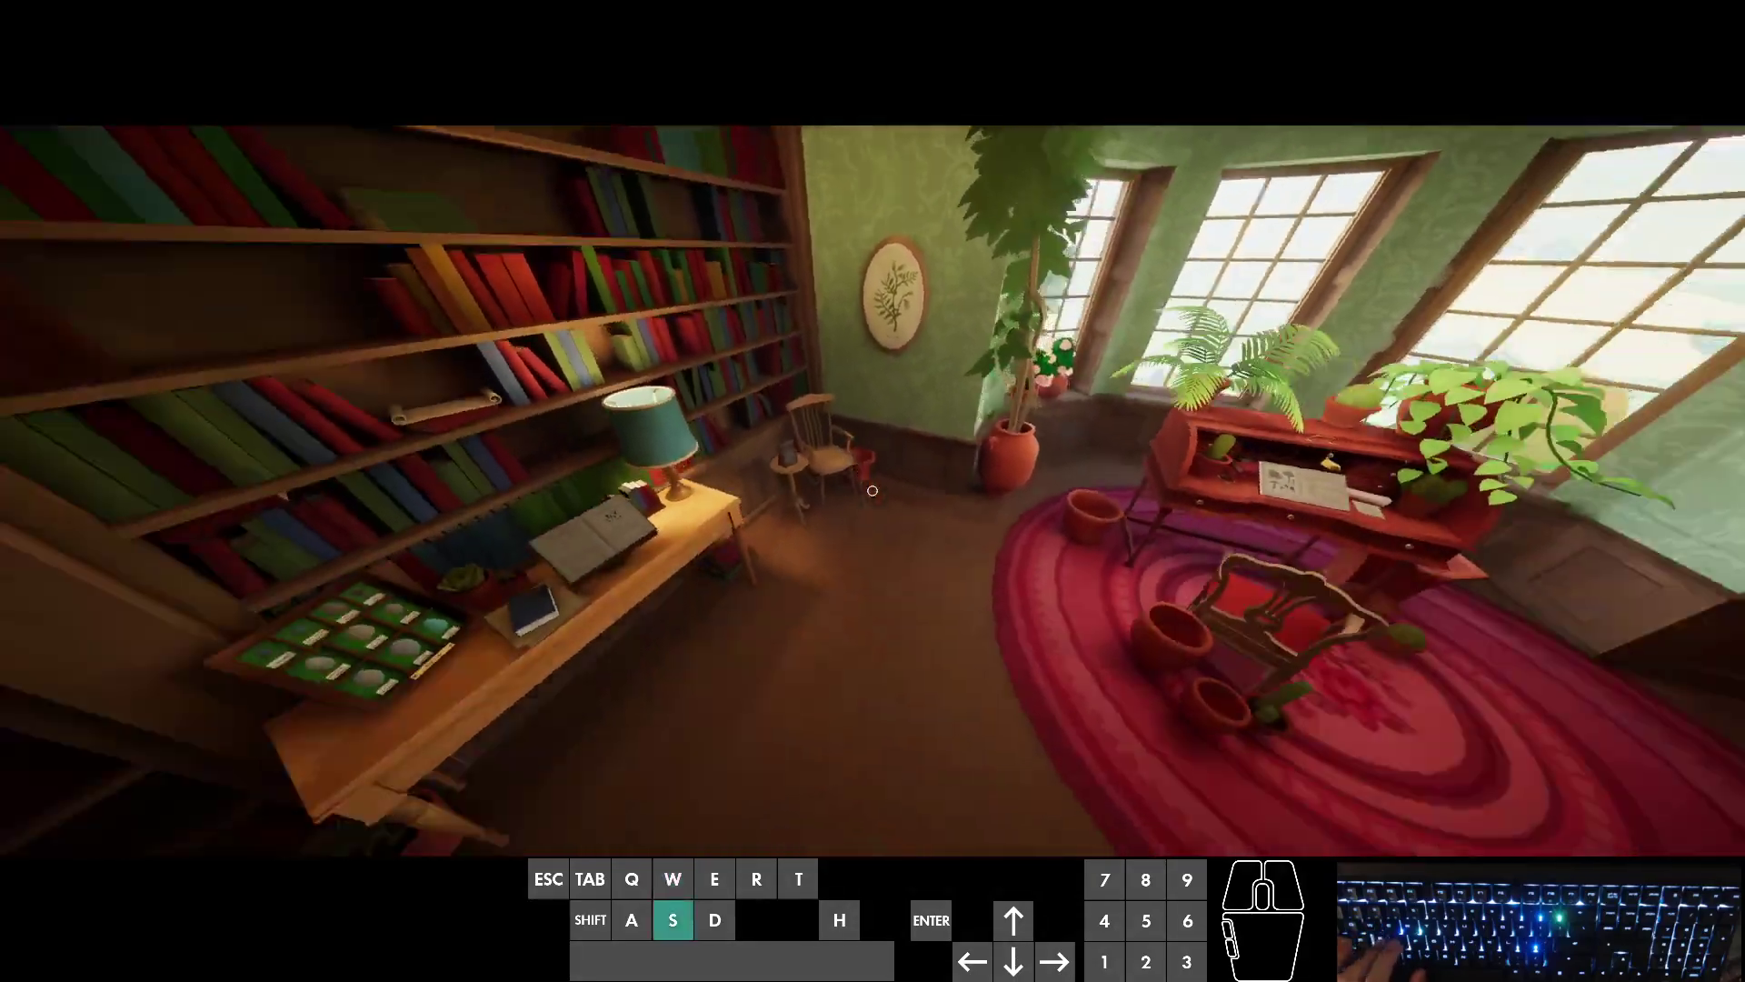
pyautogui.press('a')
pyautogui.press('w')
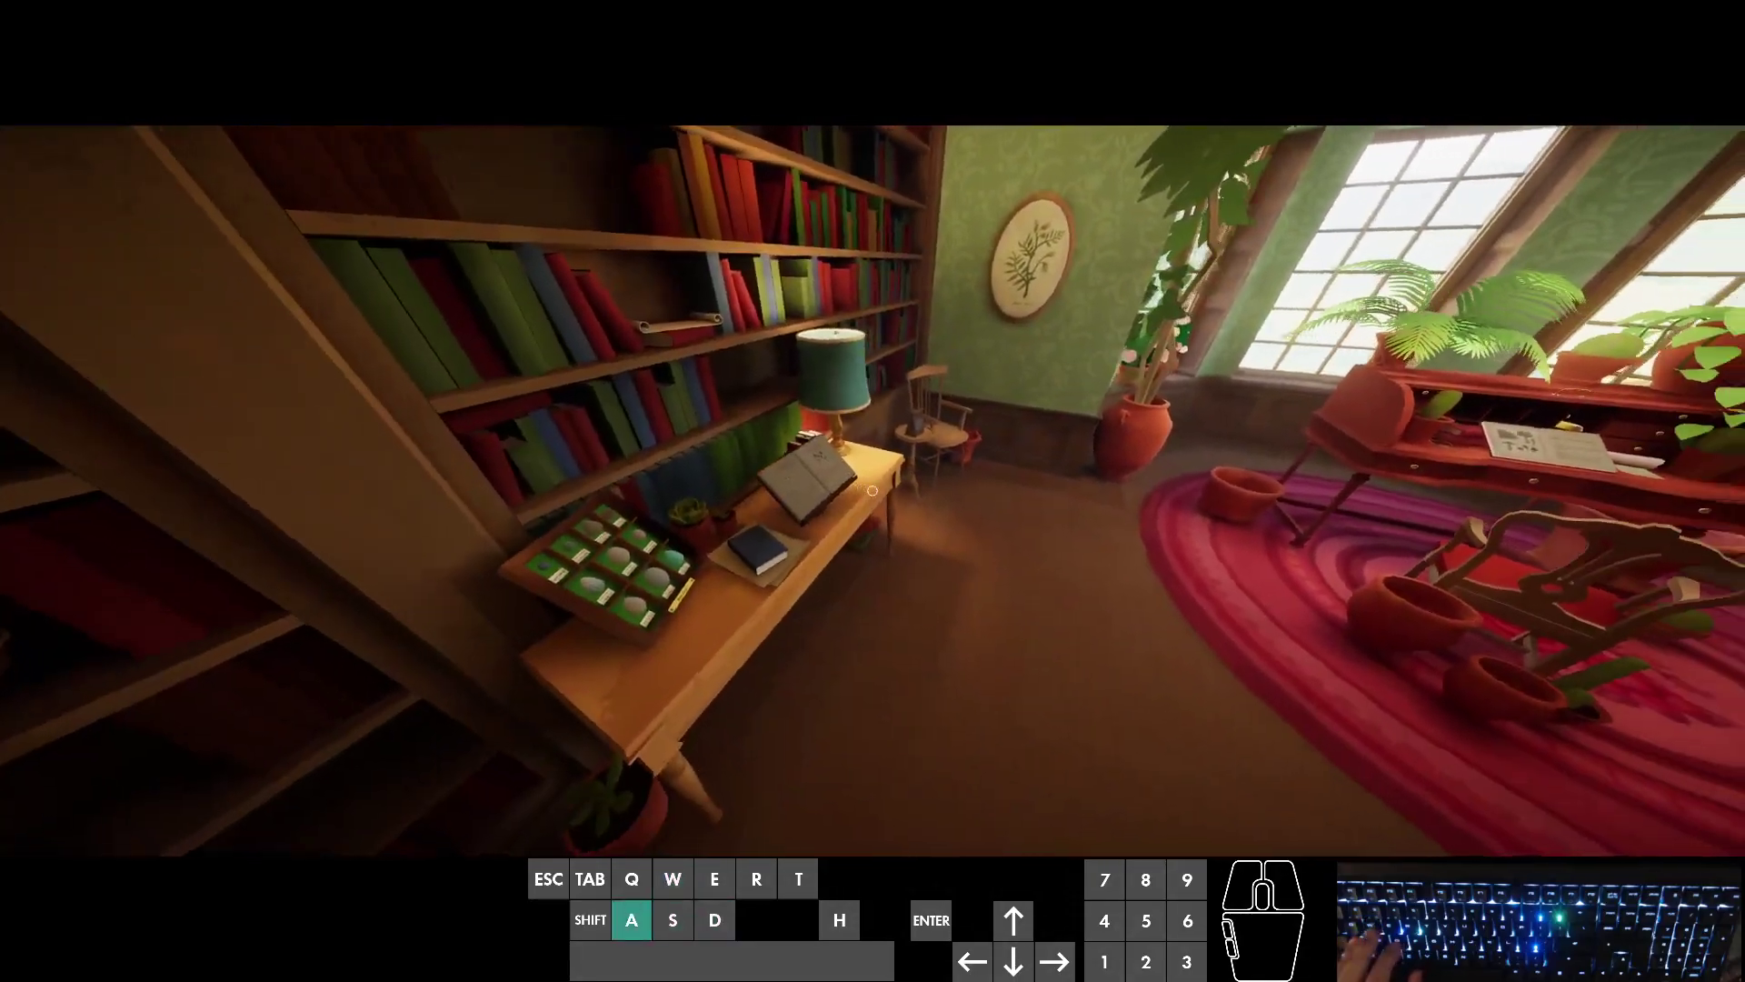
pyautogui.press('d')
pyautogui.press('s')
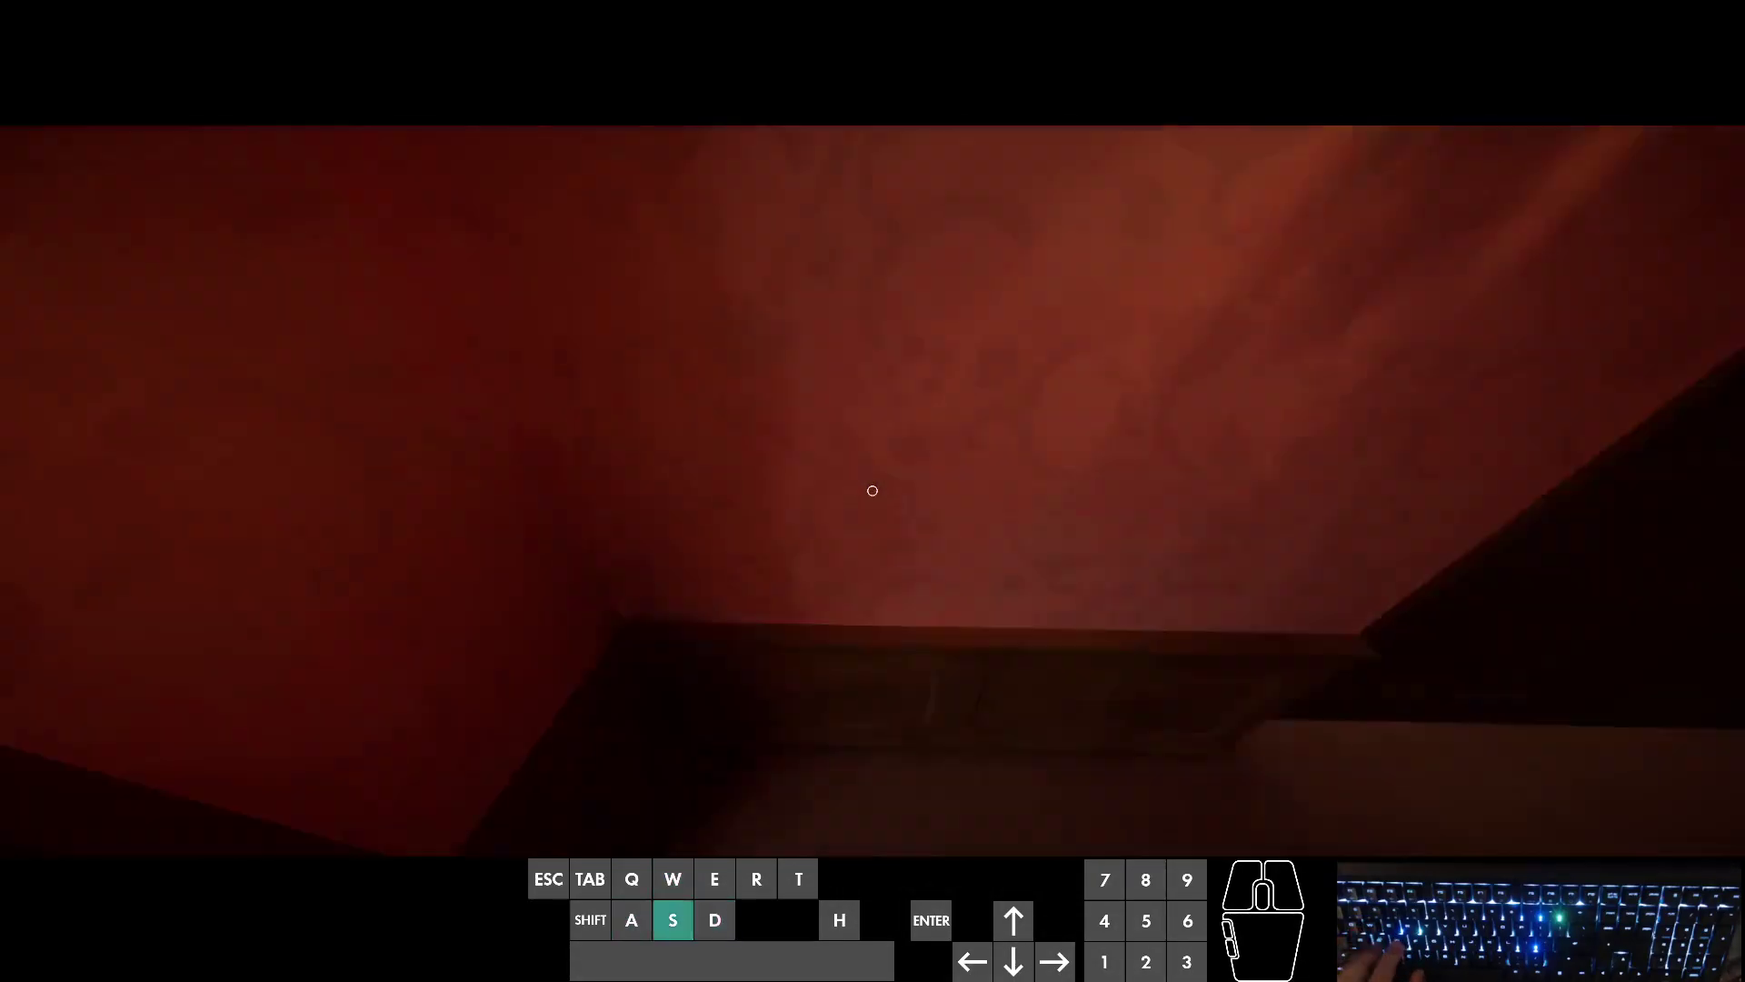
pyautogui.press('d')
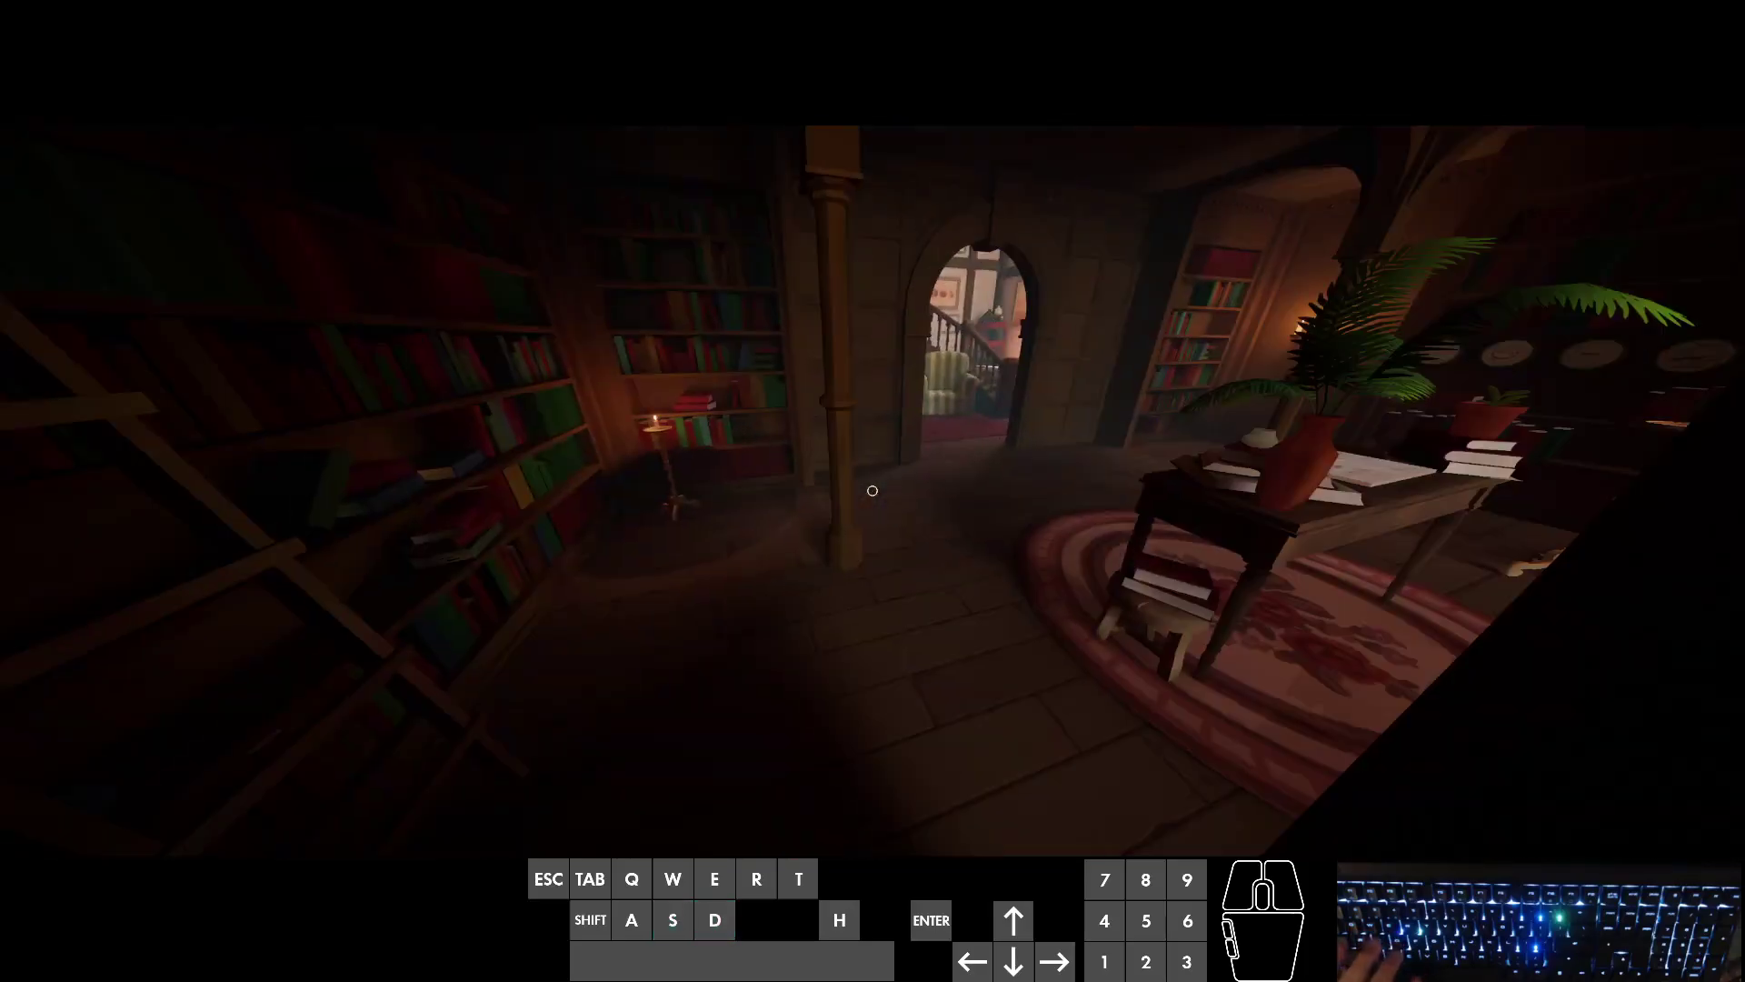
pyautogui.press('w')
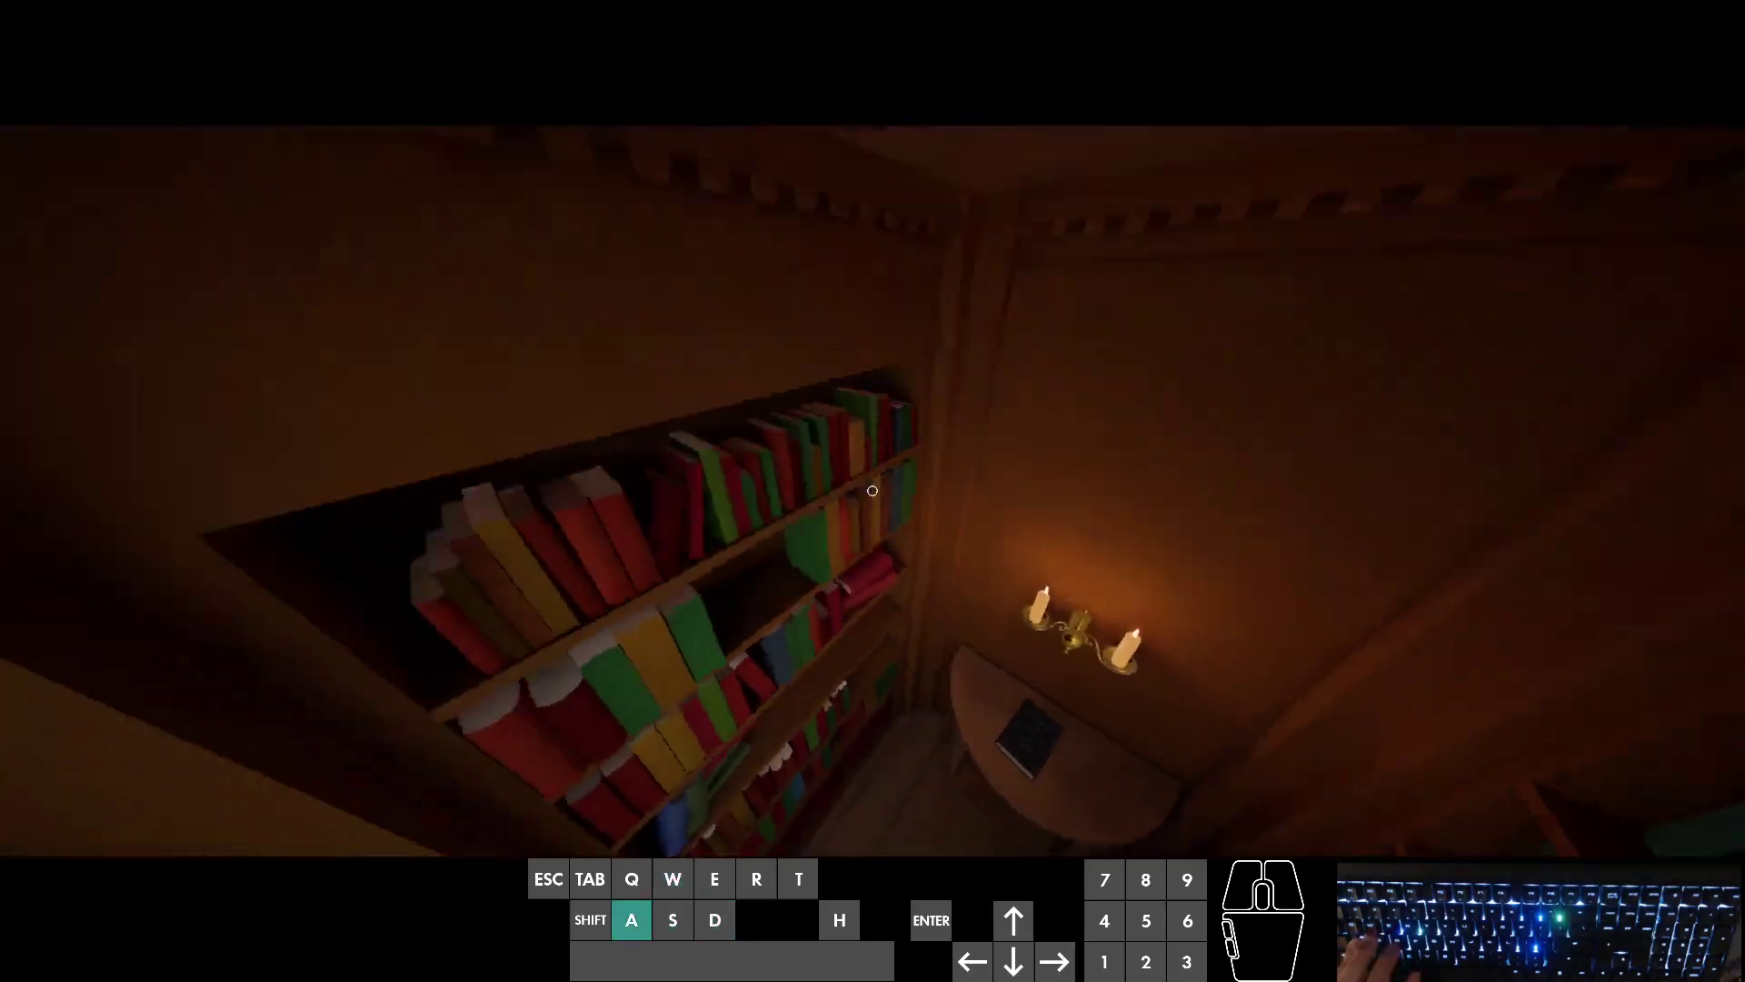
pyautogui.press('a')
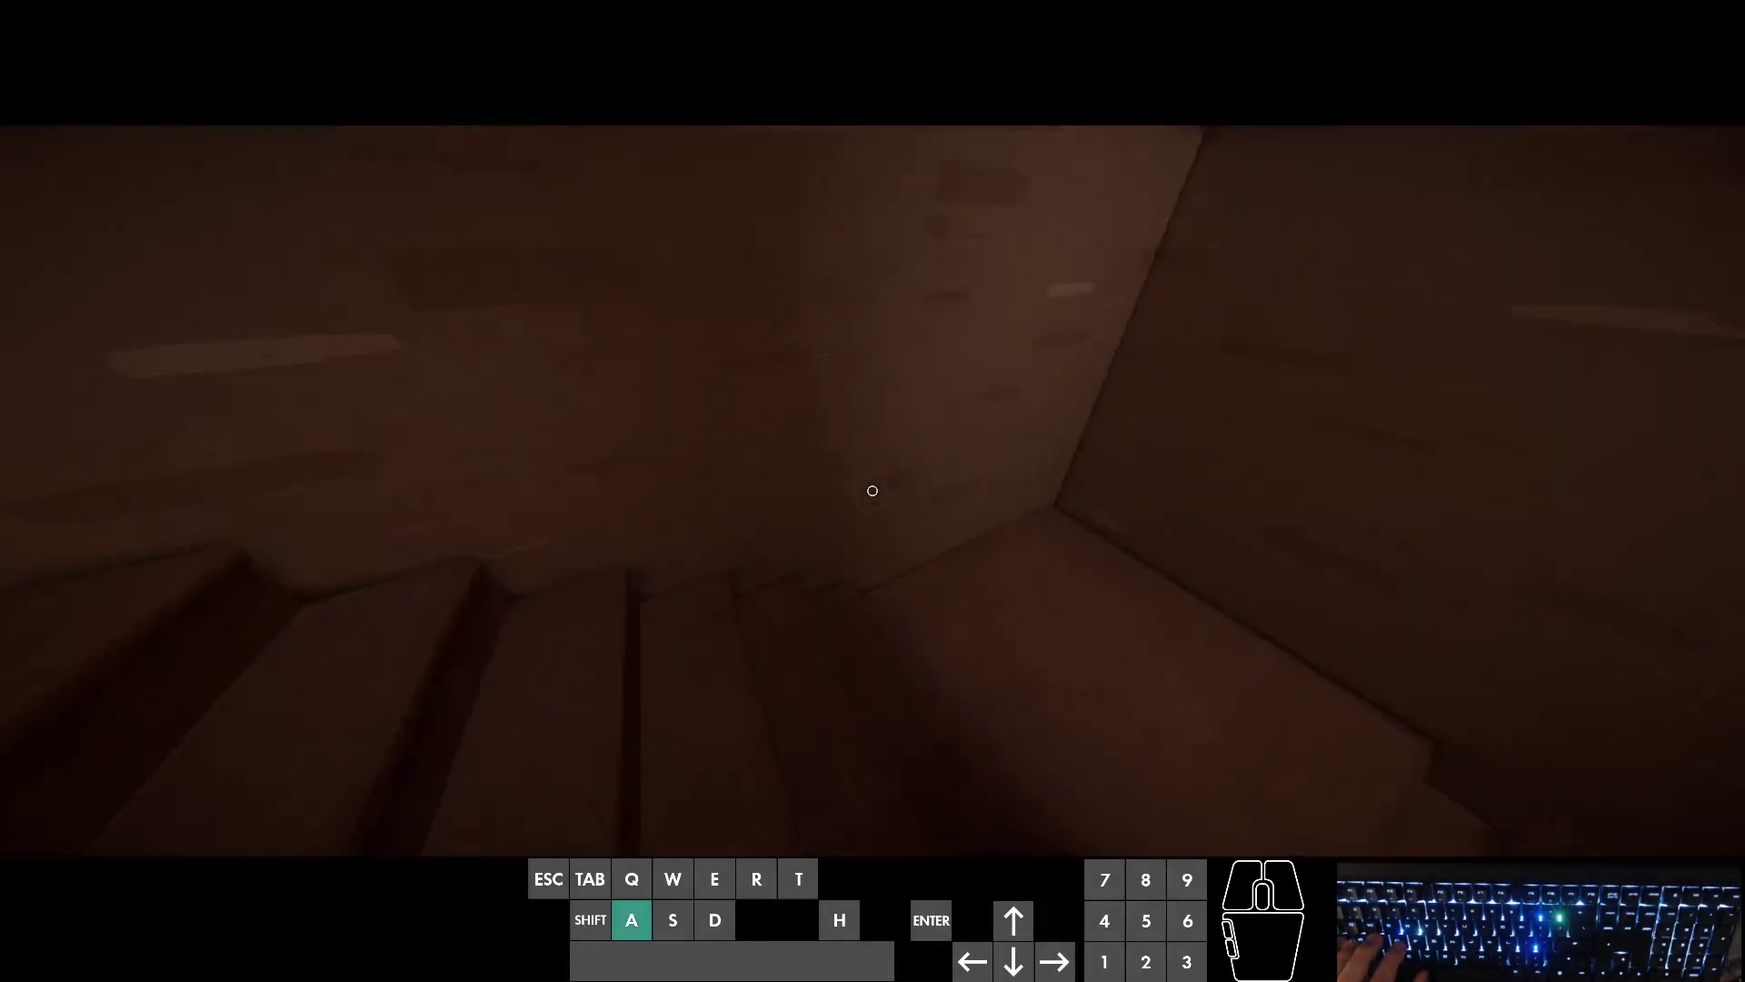
pyautogui.press('a')
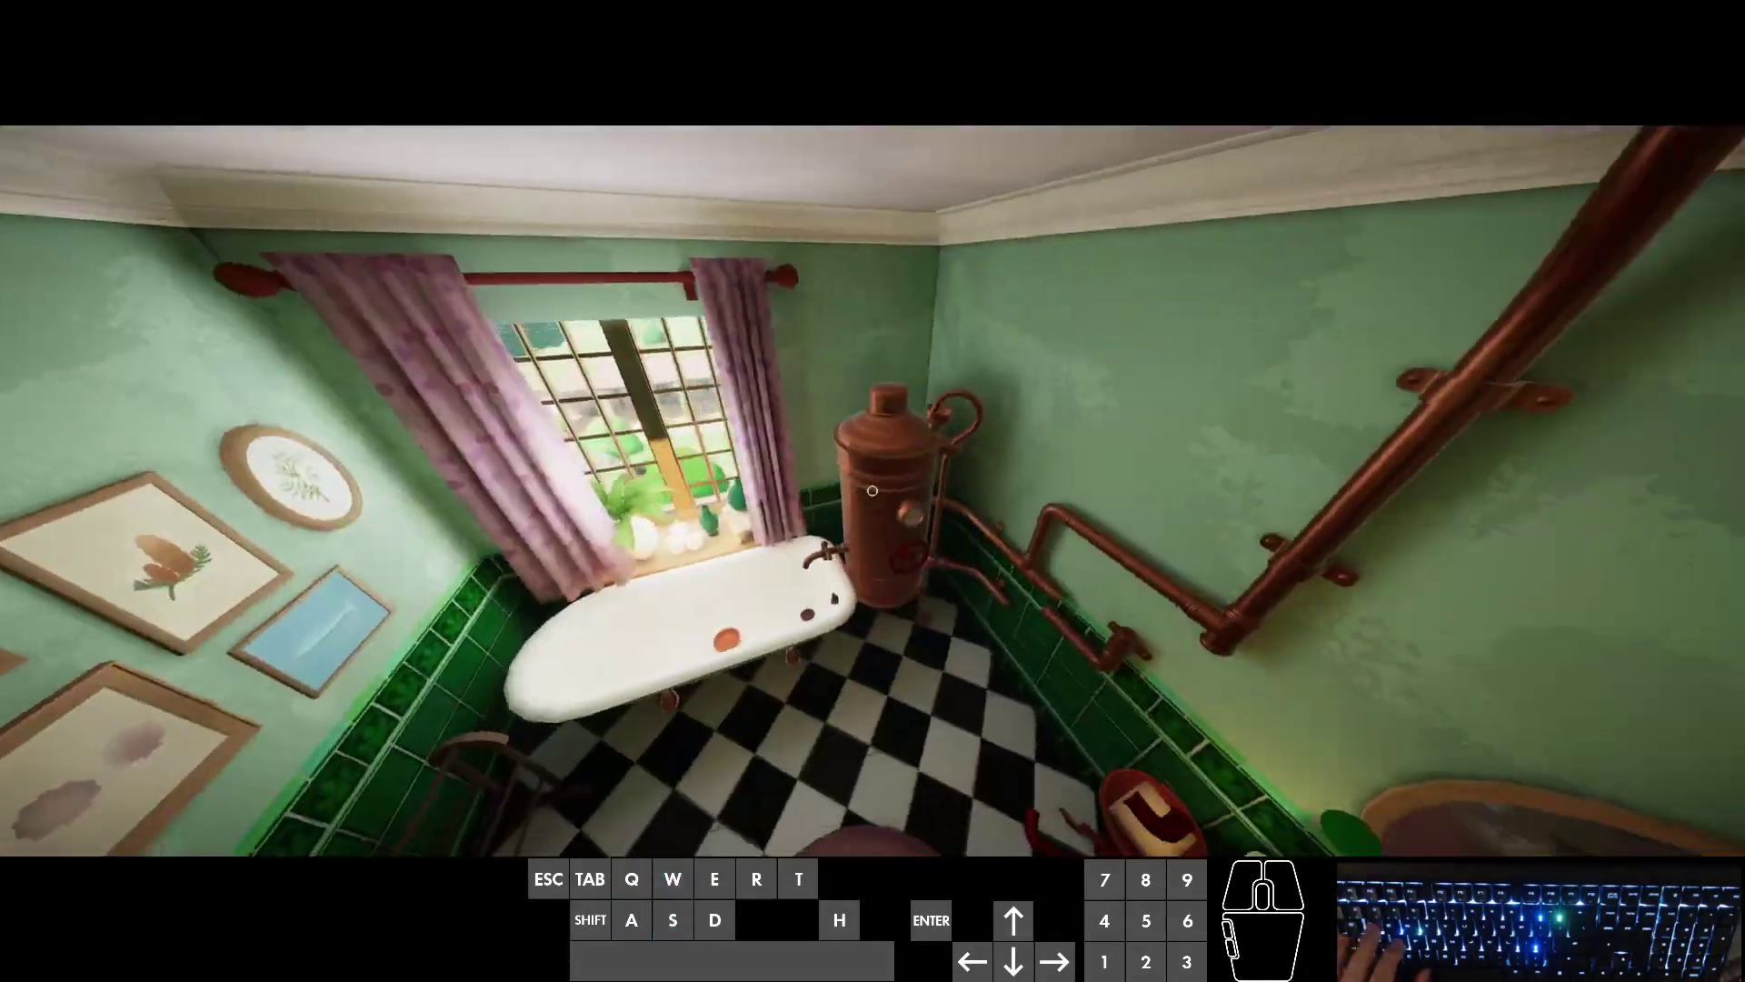
# Step: Back the camera out of the bathroom past the water heater toward the stairwell
pyautogui.press('a')
pyautogui.press('s')
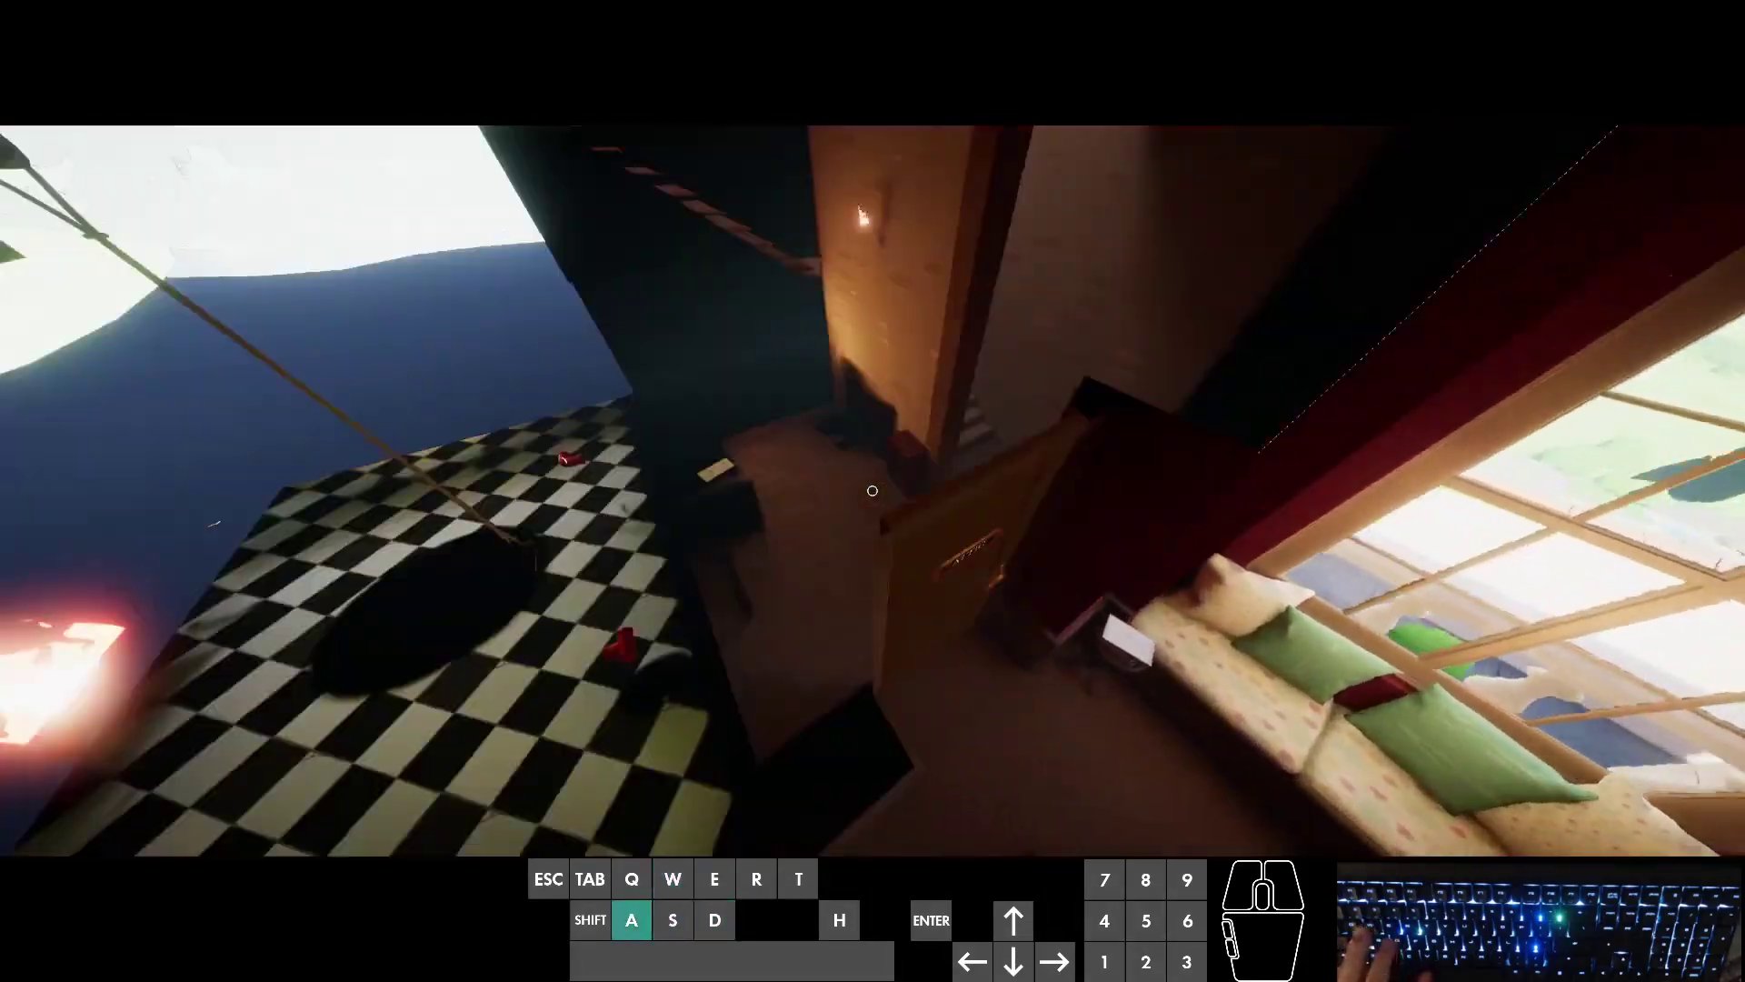
pyautogui.press('w')
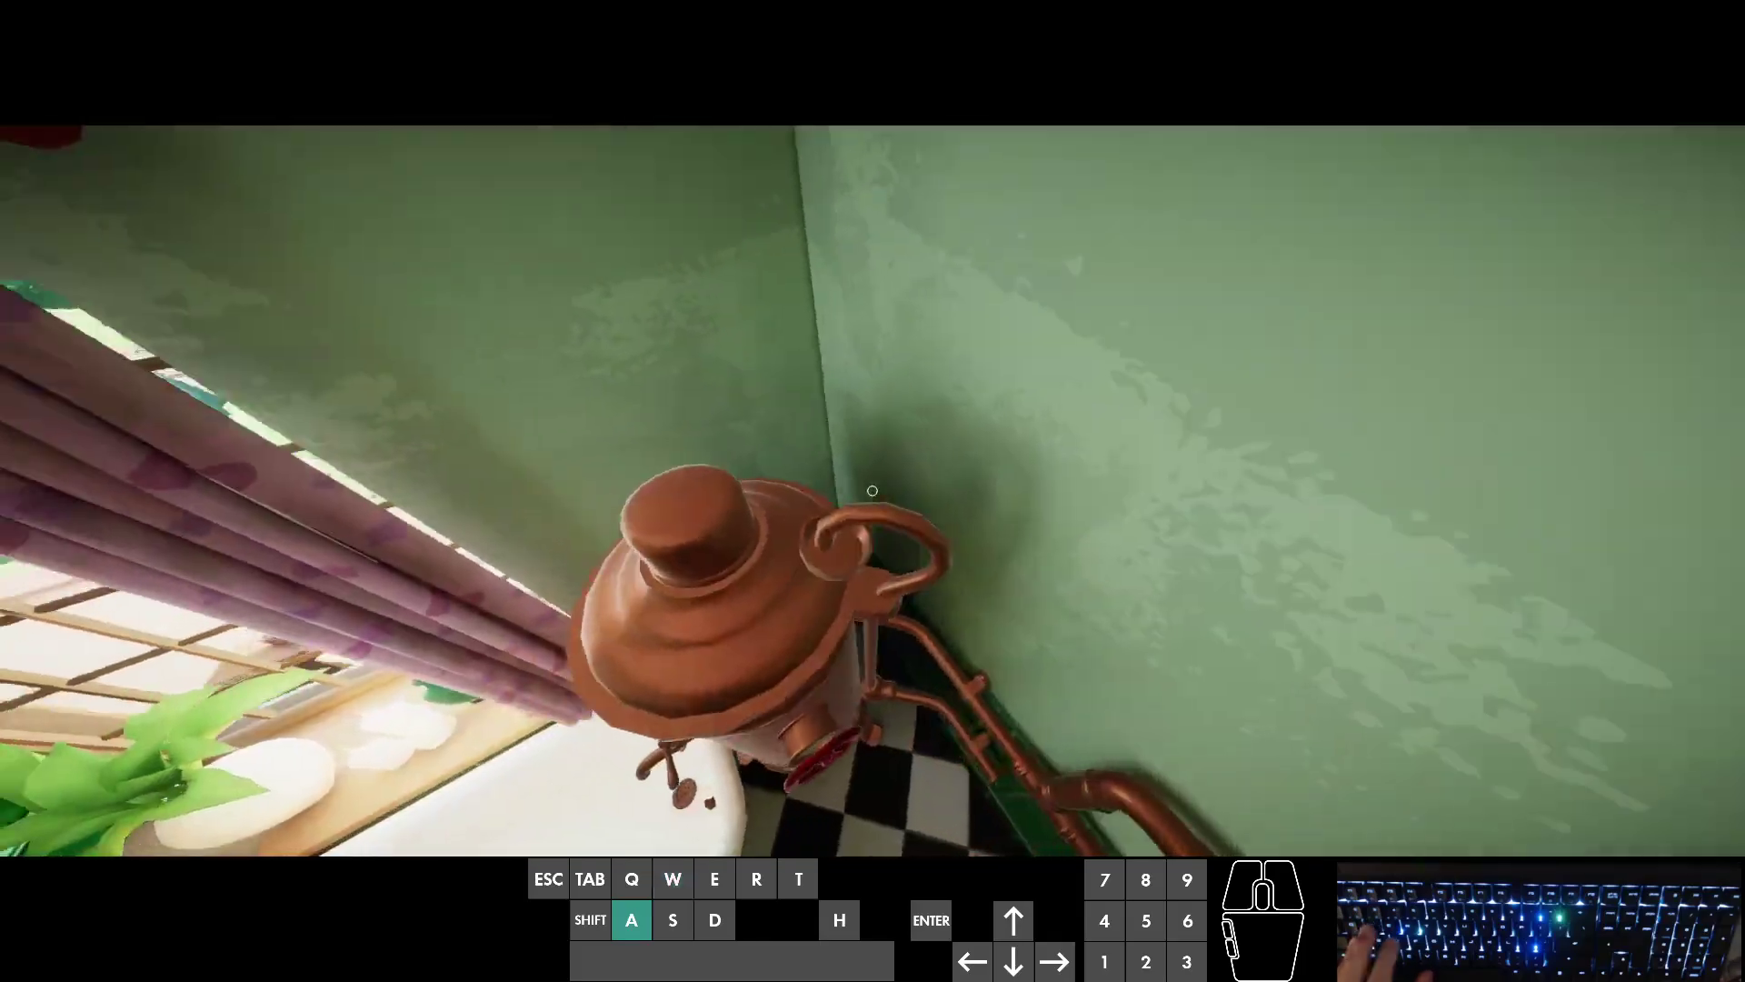
pyautogui.press('s')
pyautogui.press('d')
# Step: Fly backward across the dark study and through the library wall to the flower bed
pyautogui.press('s')
pyautogui.press('d')
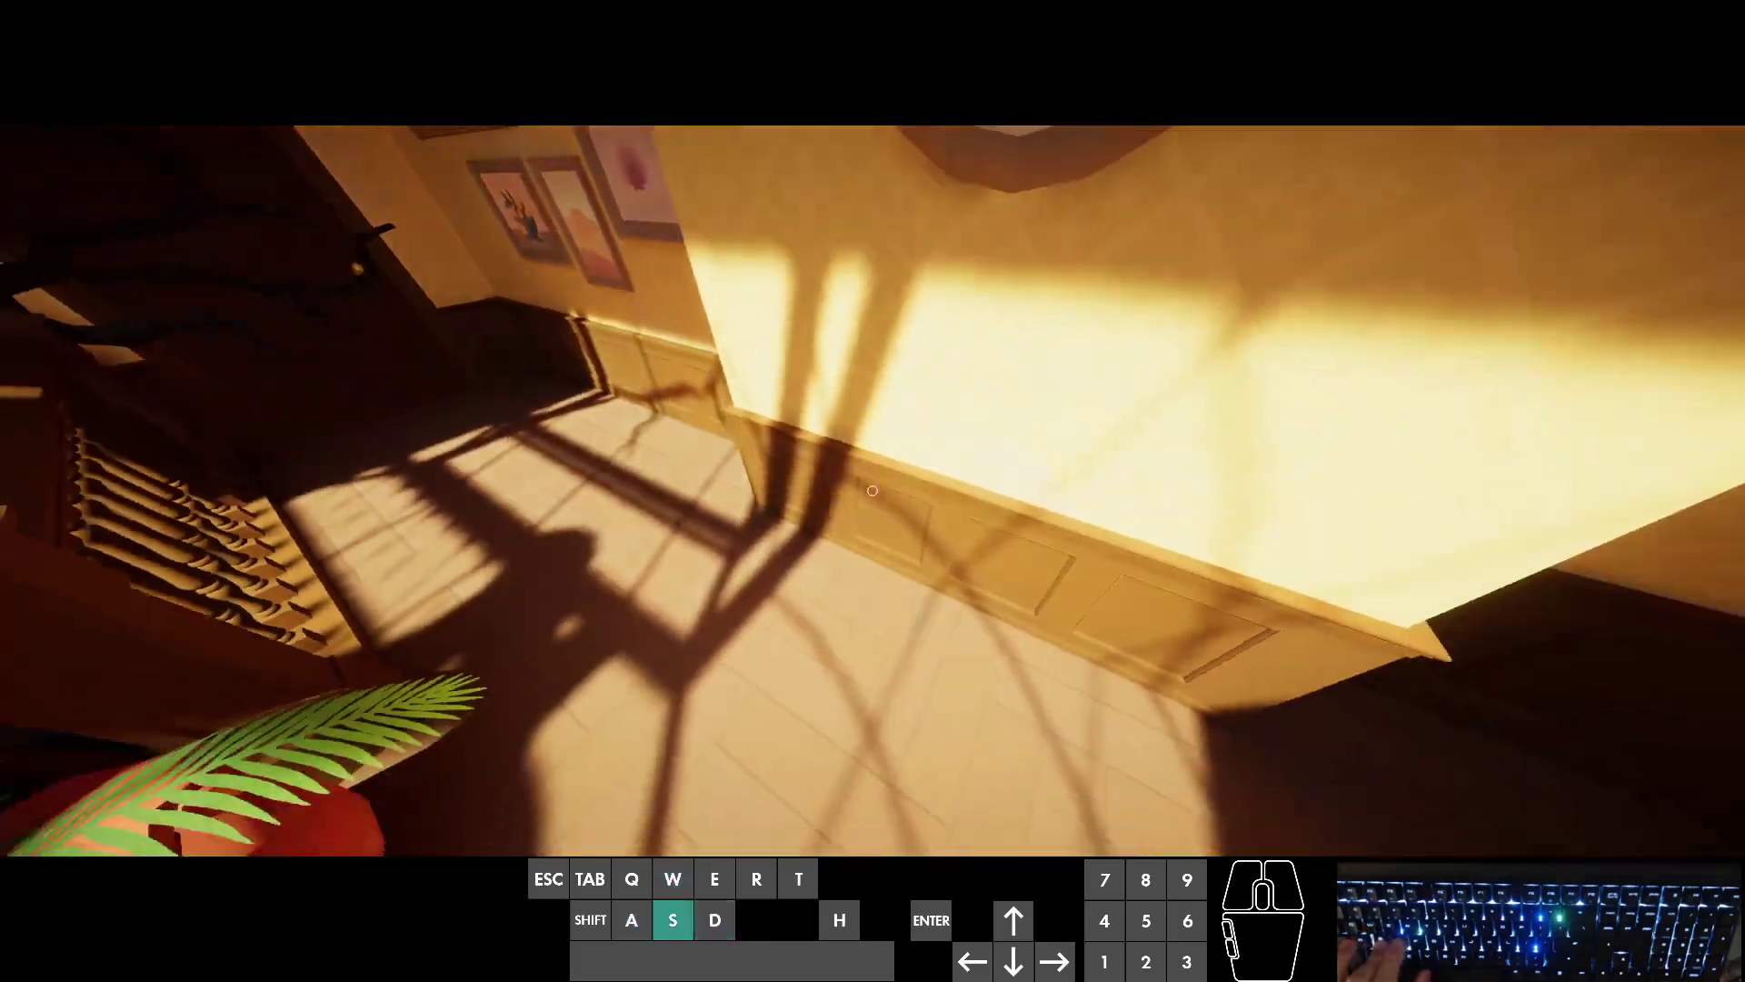
pyautogui.press('a')
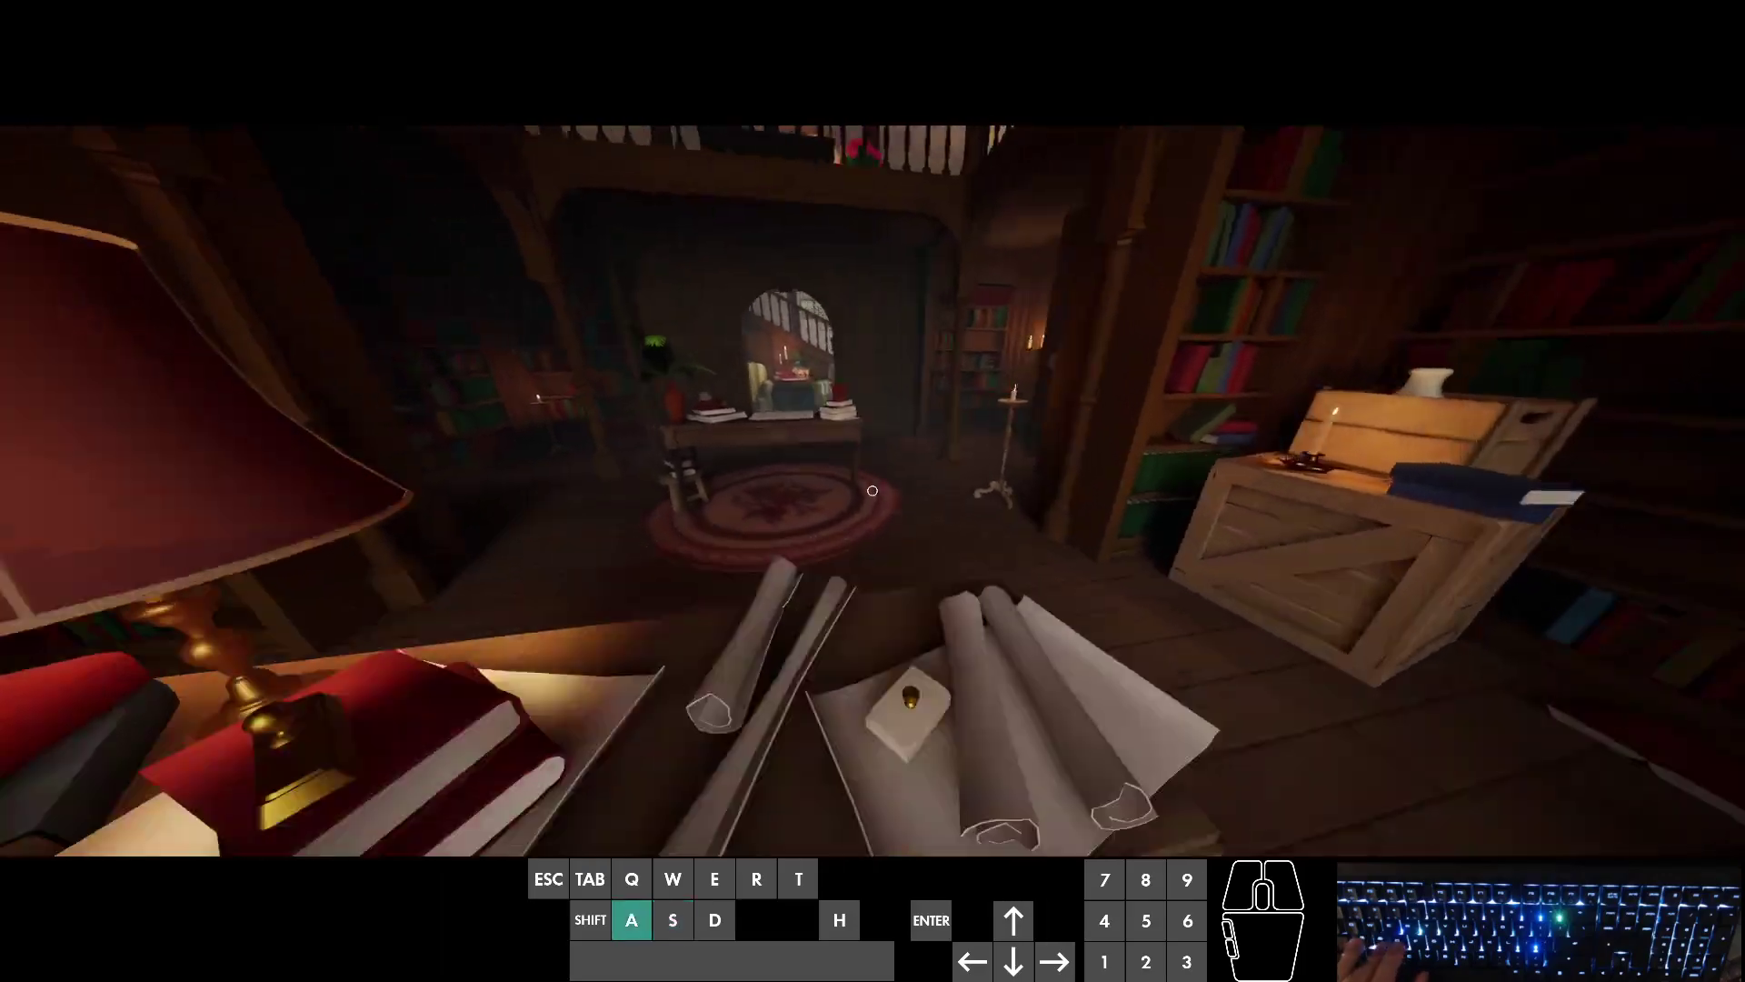
pyautogui.press('s')
pyautogui.press('a')
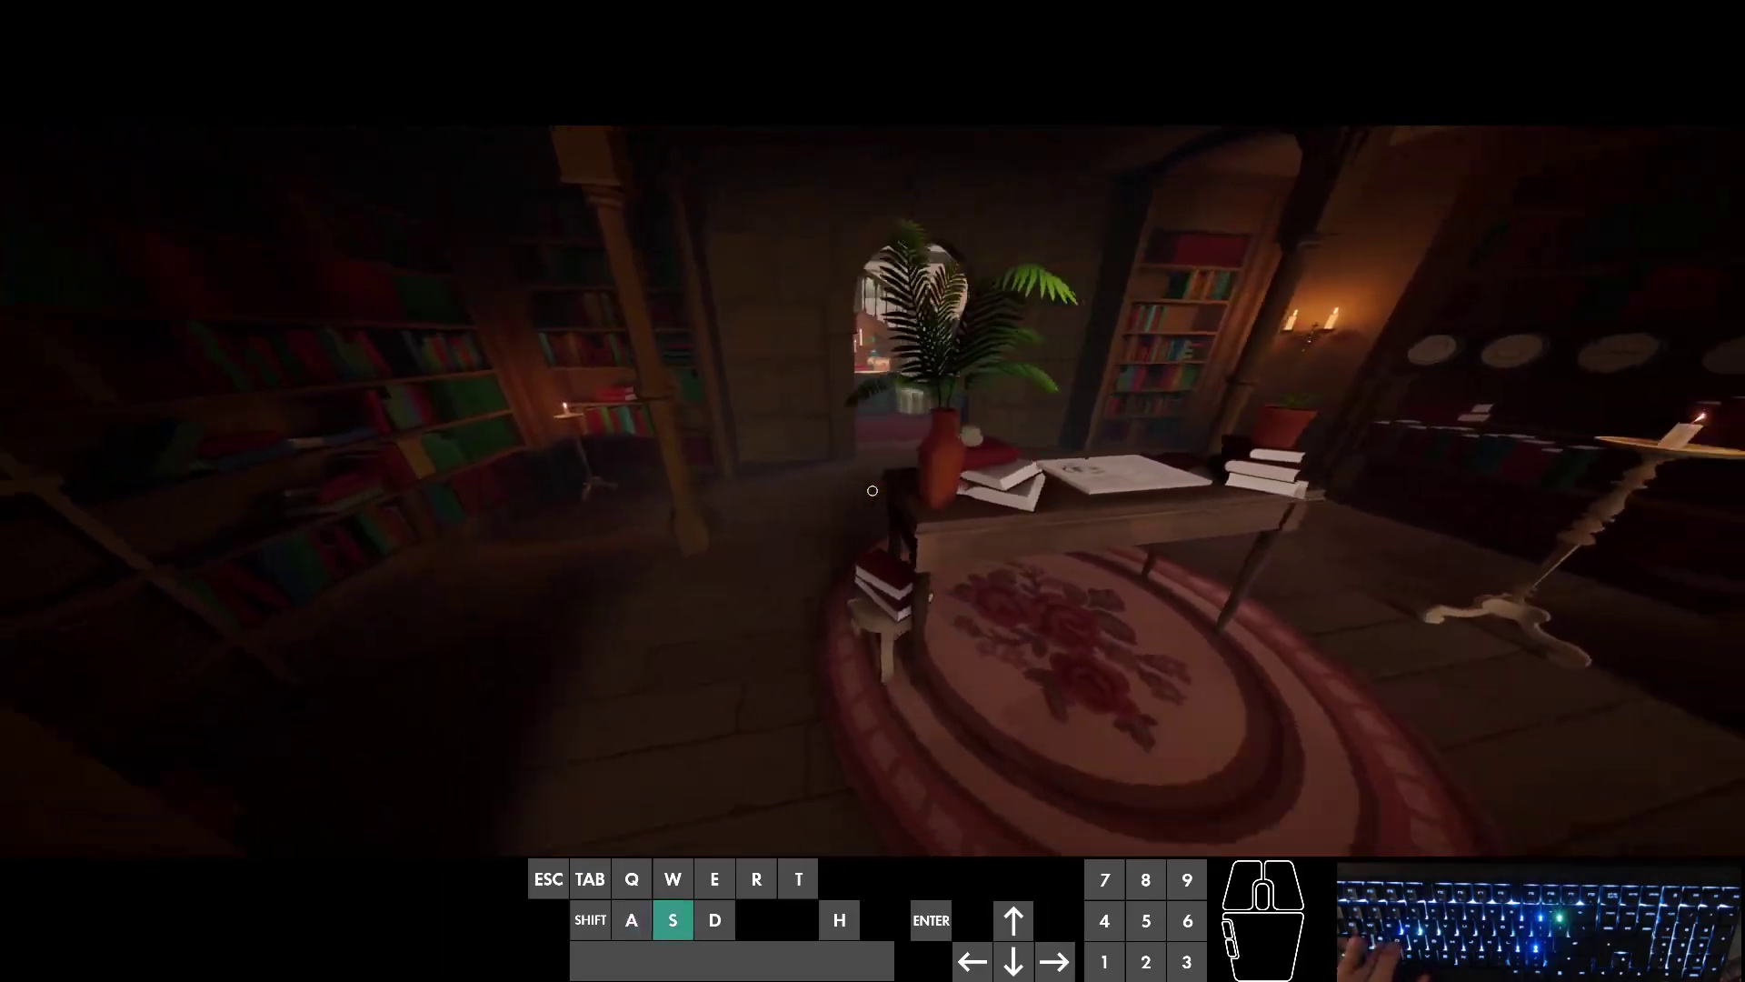
pyautogui.press('s')
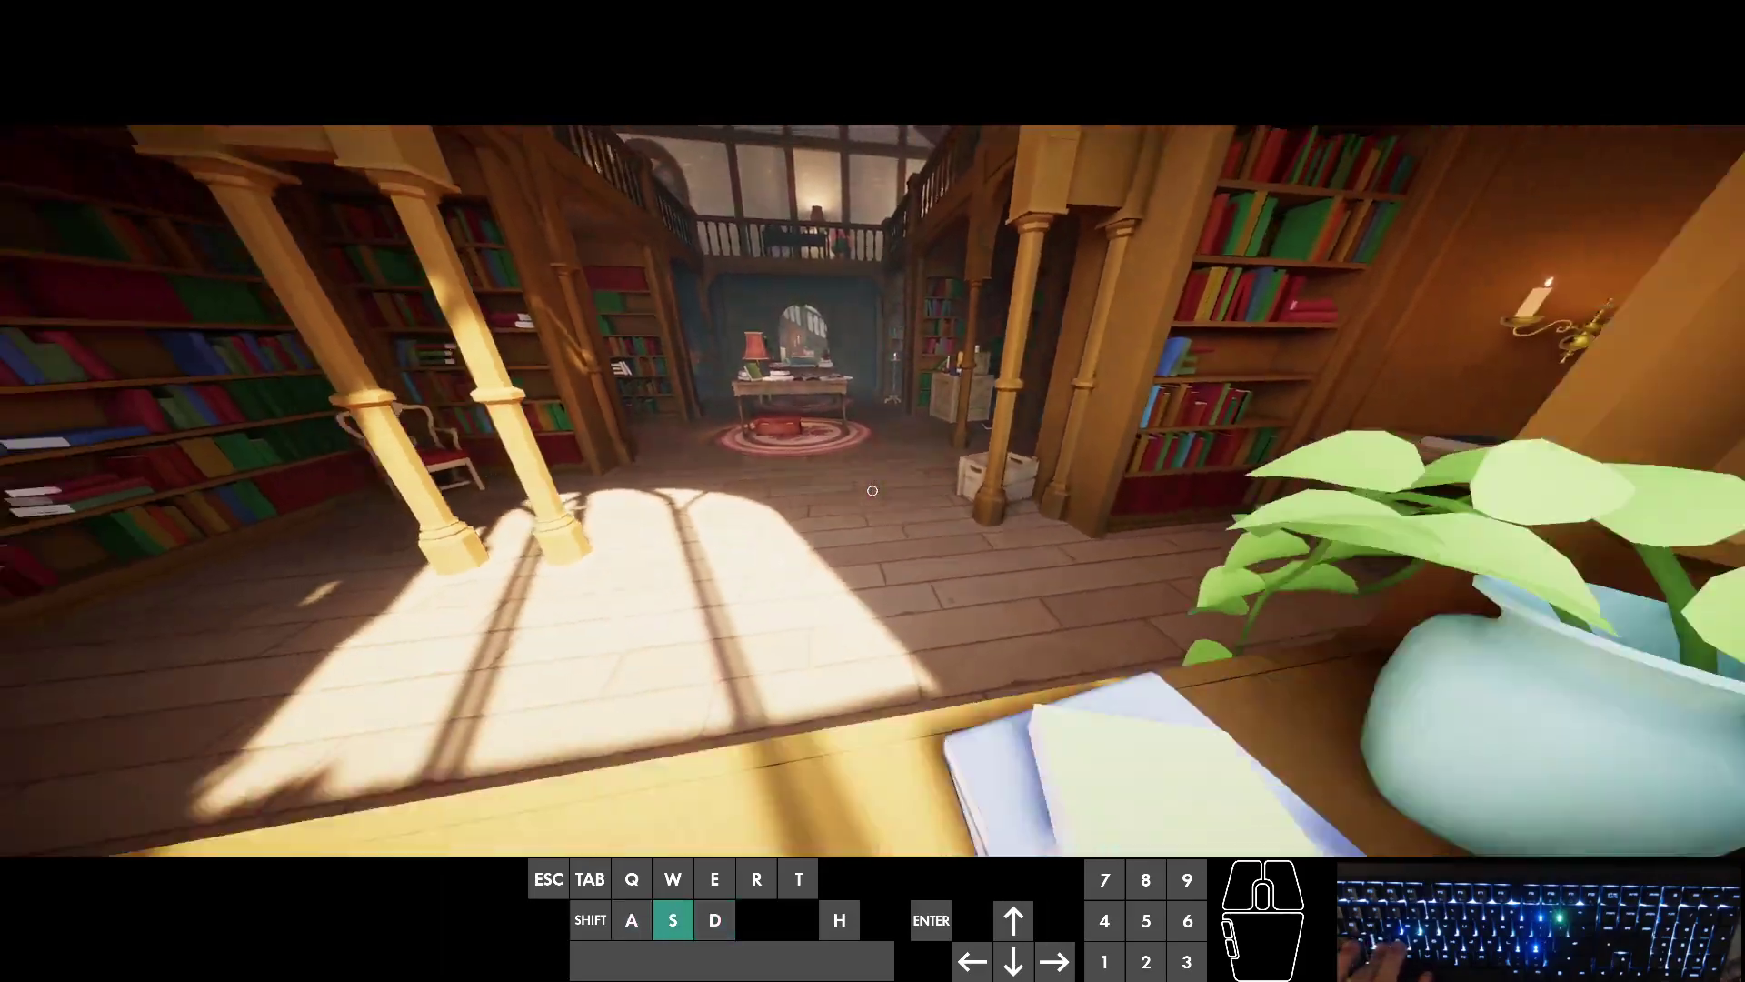
pyautogui.press('s')
# Step: Circle the manor facade, look out over the countryside, then settle above the flower-lined path
pyautogui.press('a')
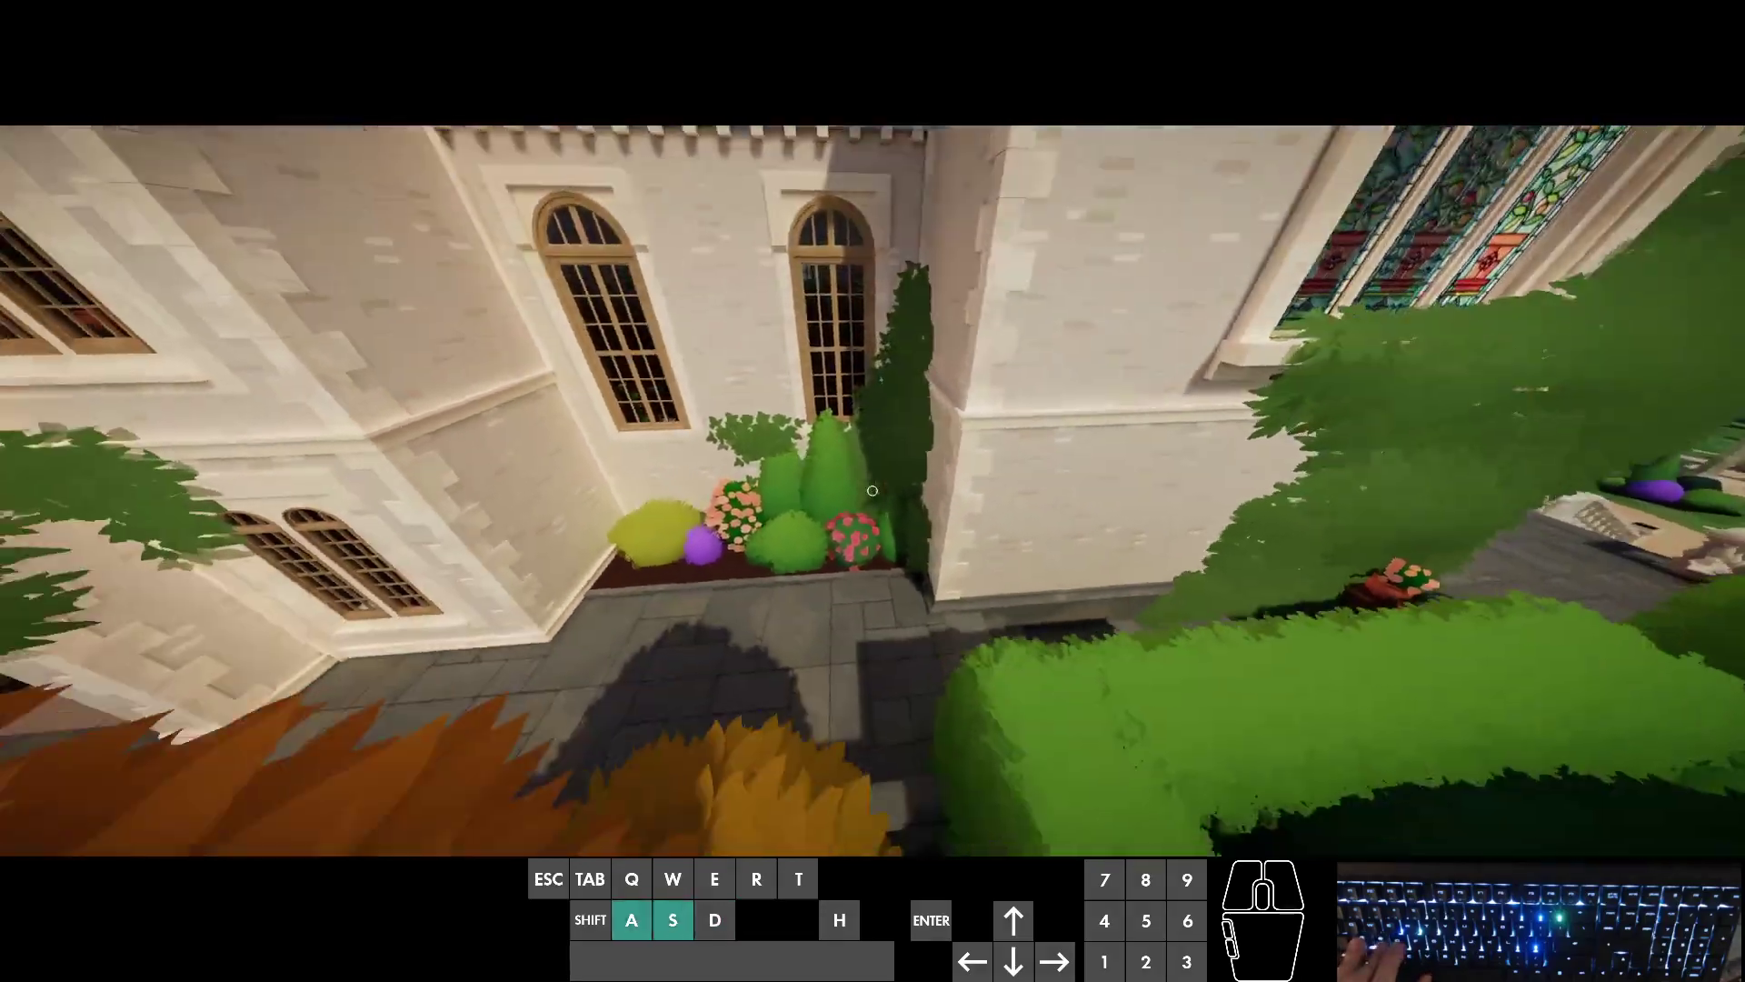
pyautogui.press('s')
pyautogui.press('a')
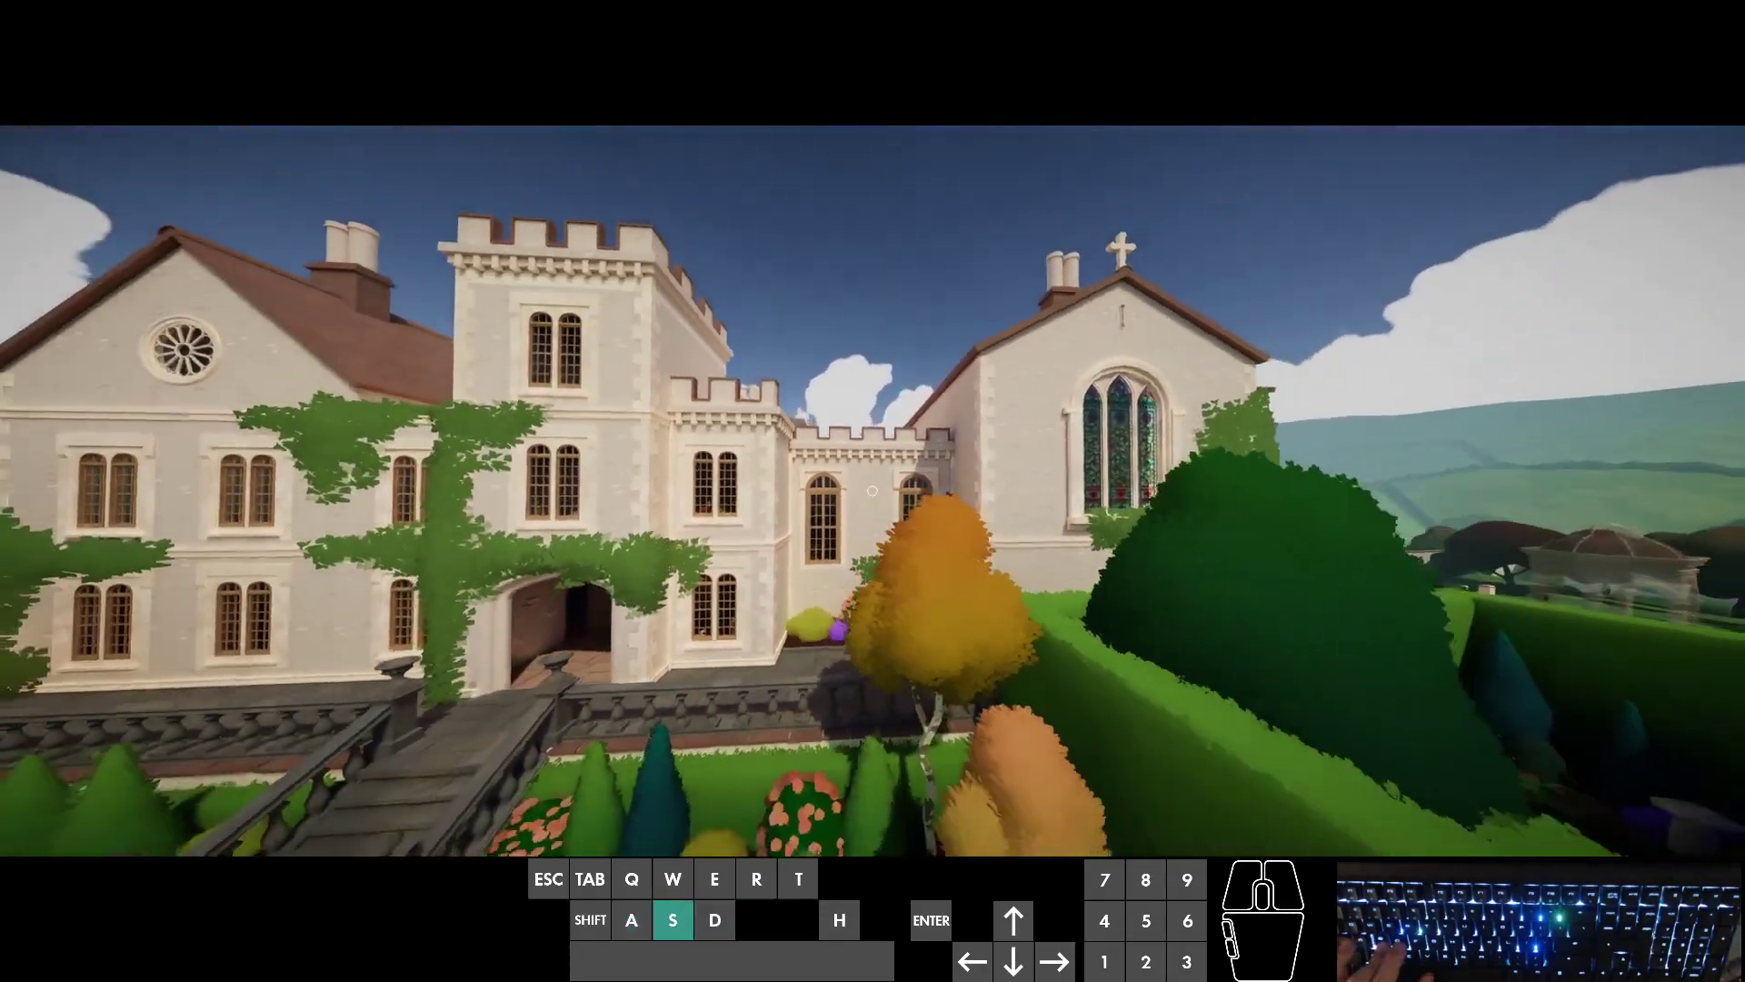
pyautogui.press('s')
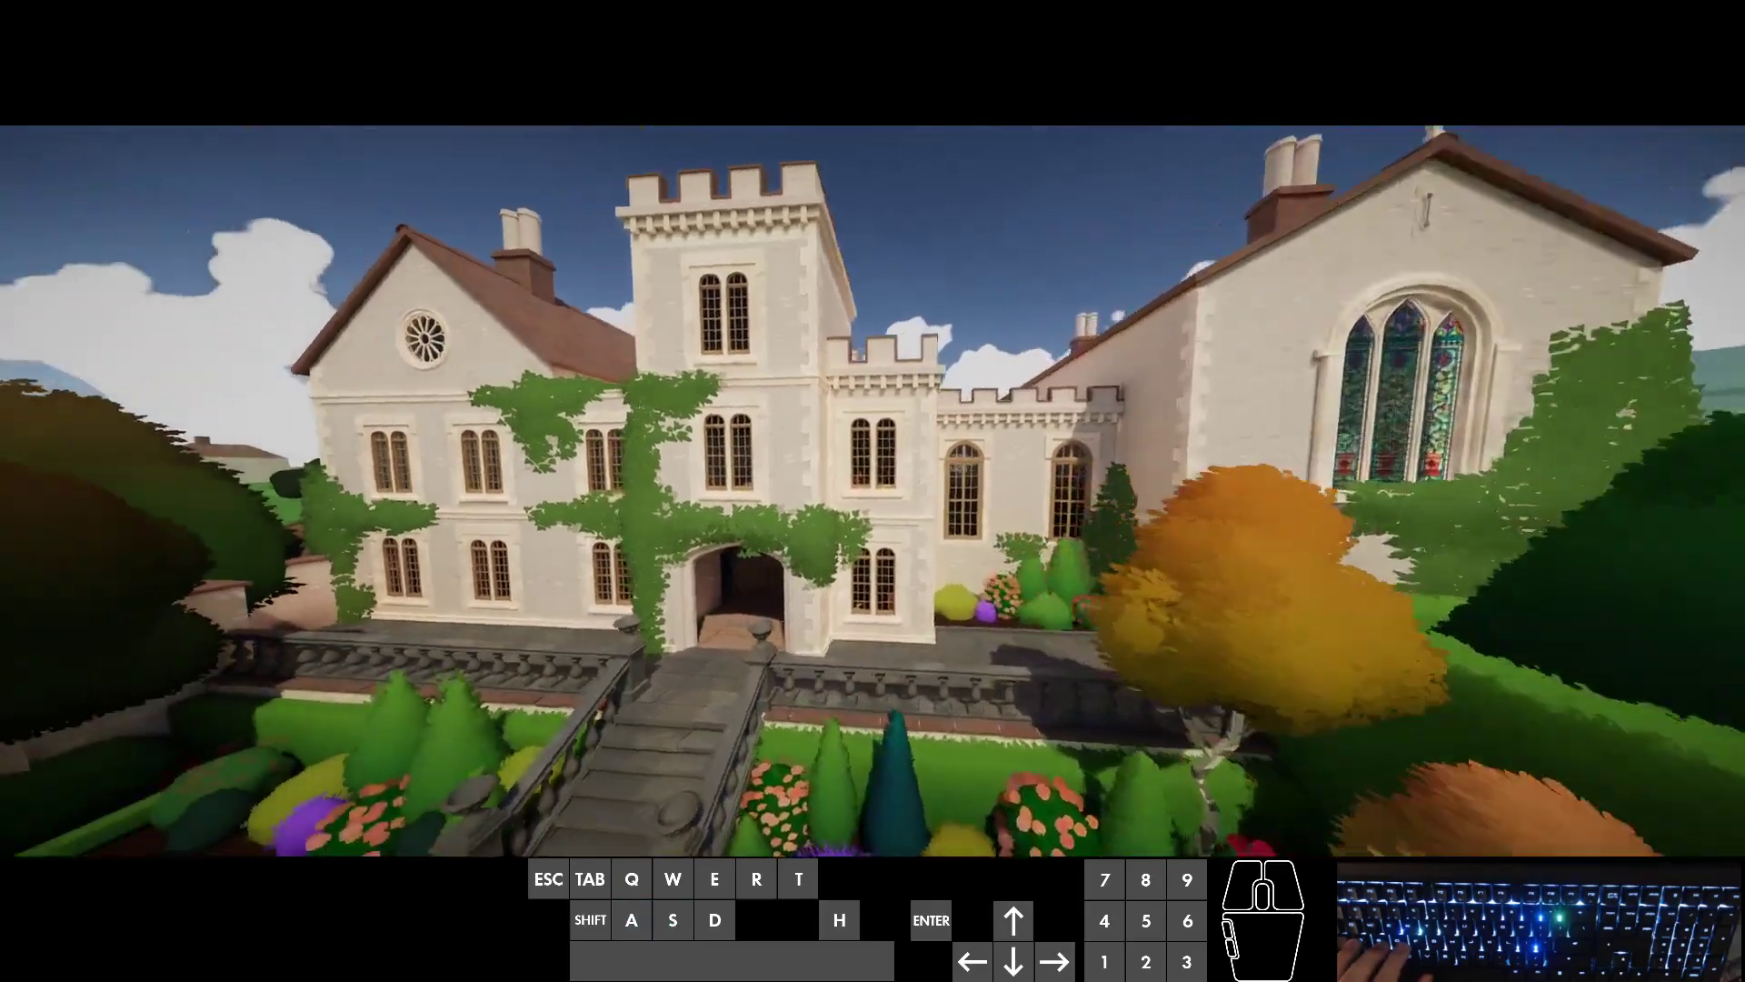
pyautogui.press('d')
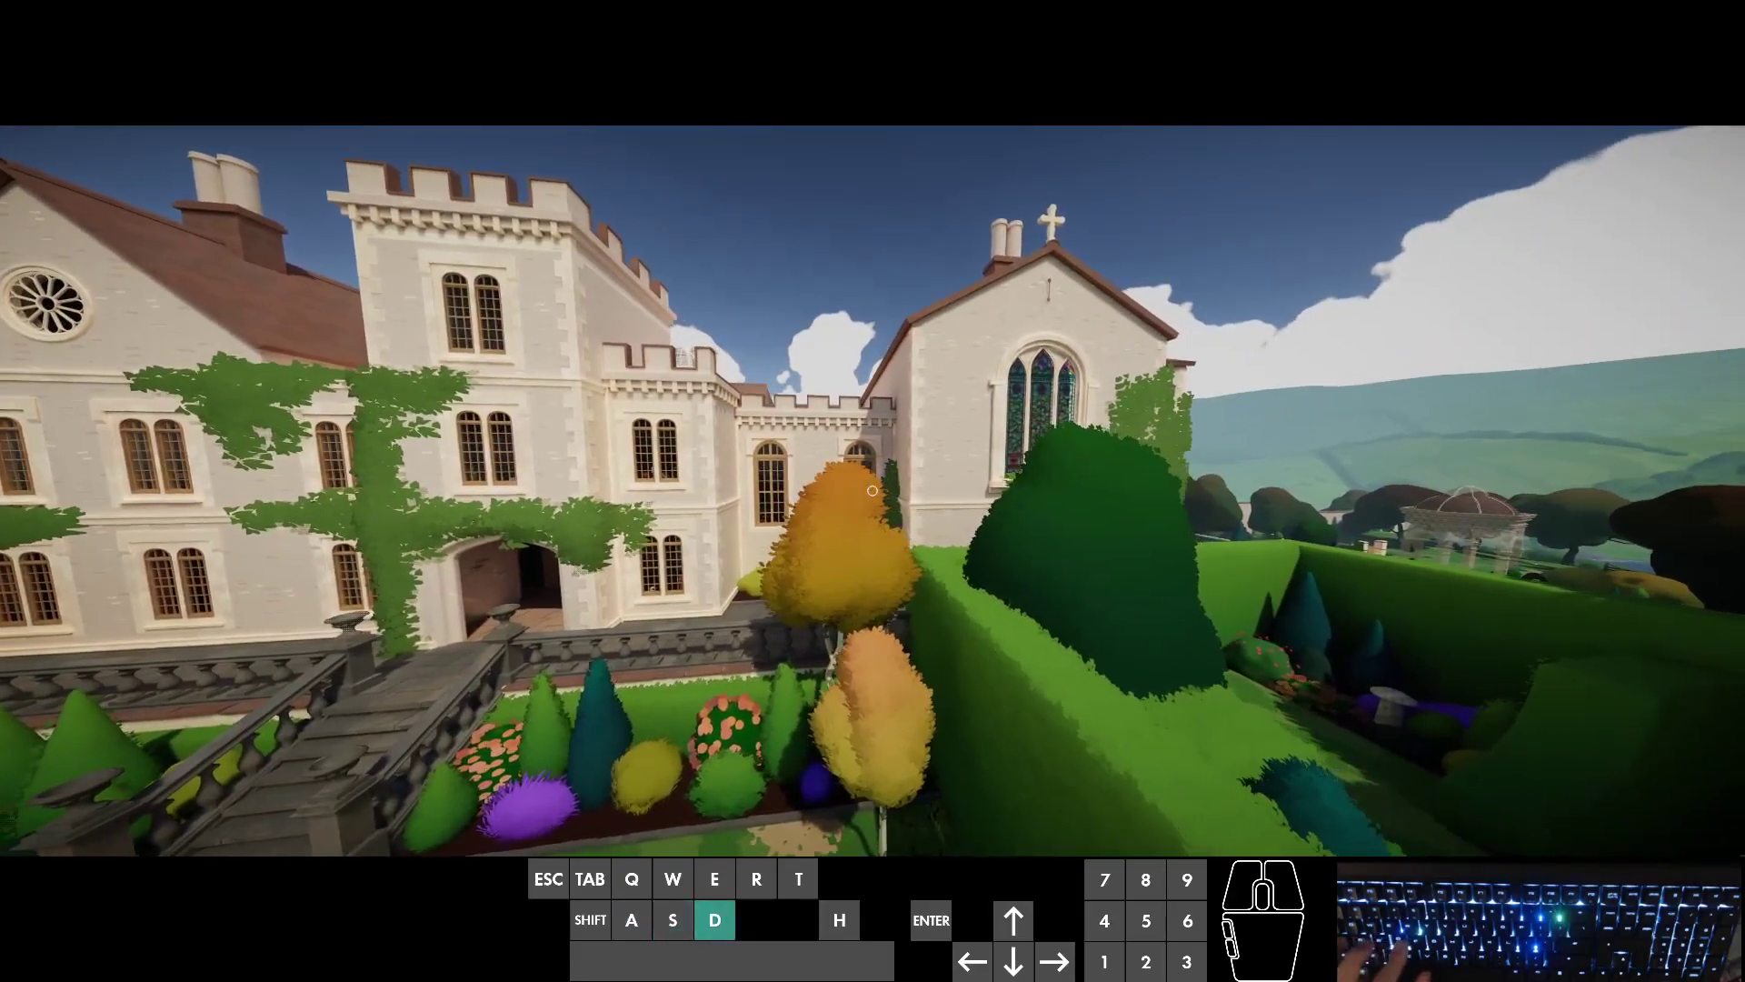
pyautogui.press('s')
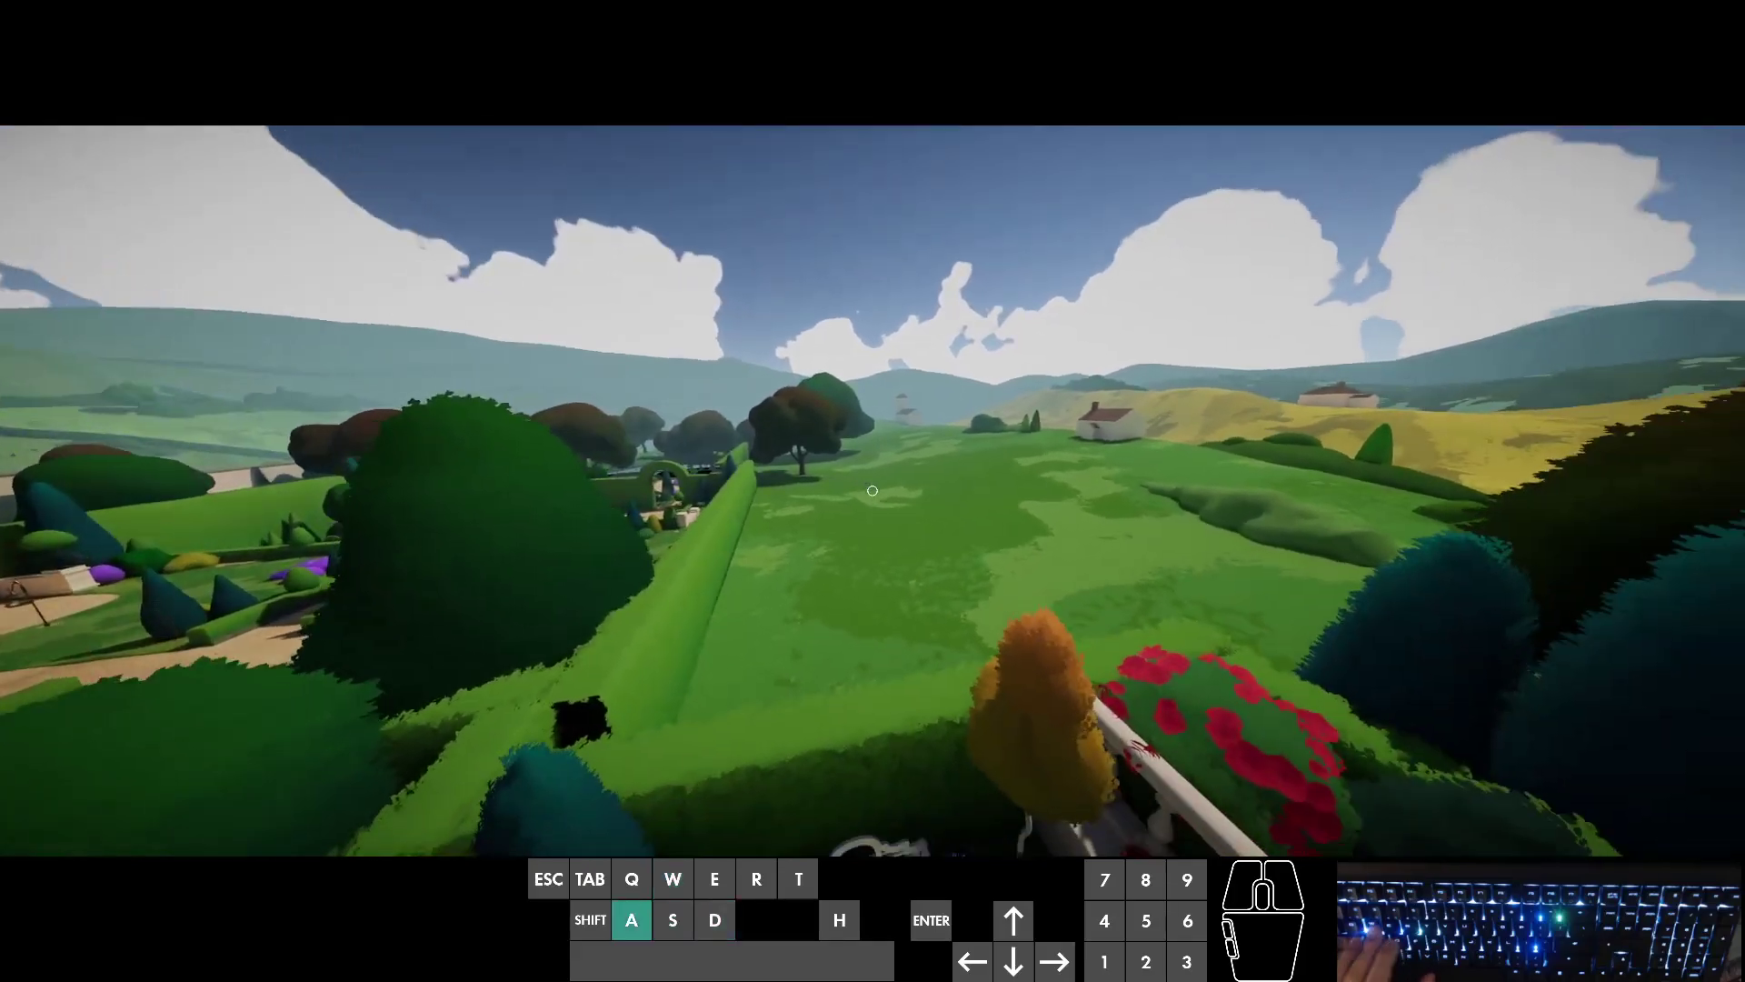
pyautogui.press('s')
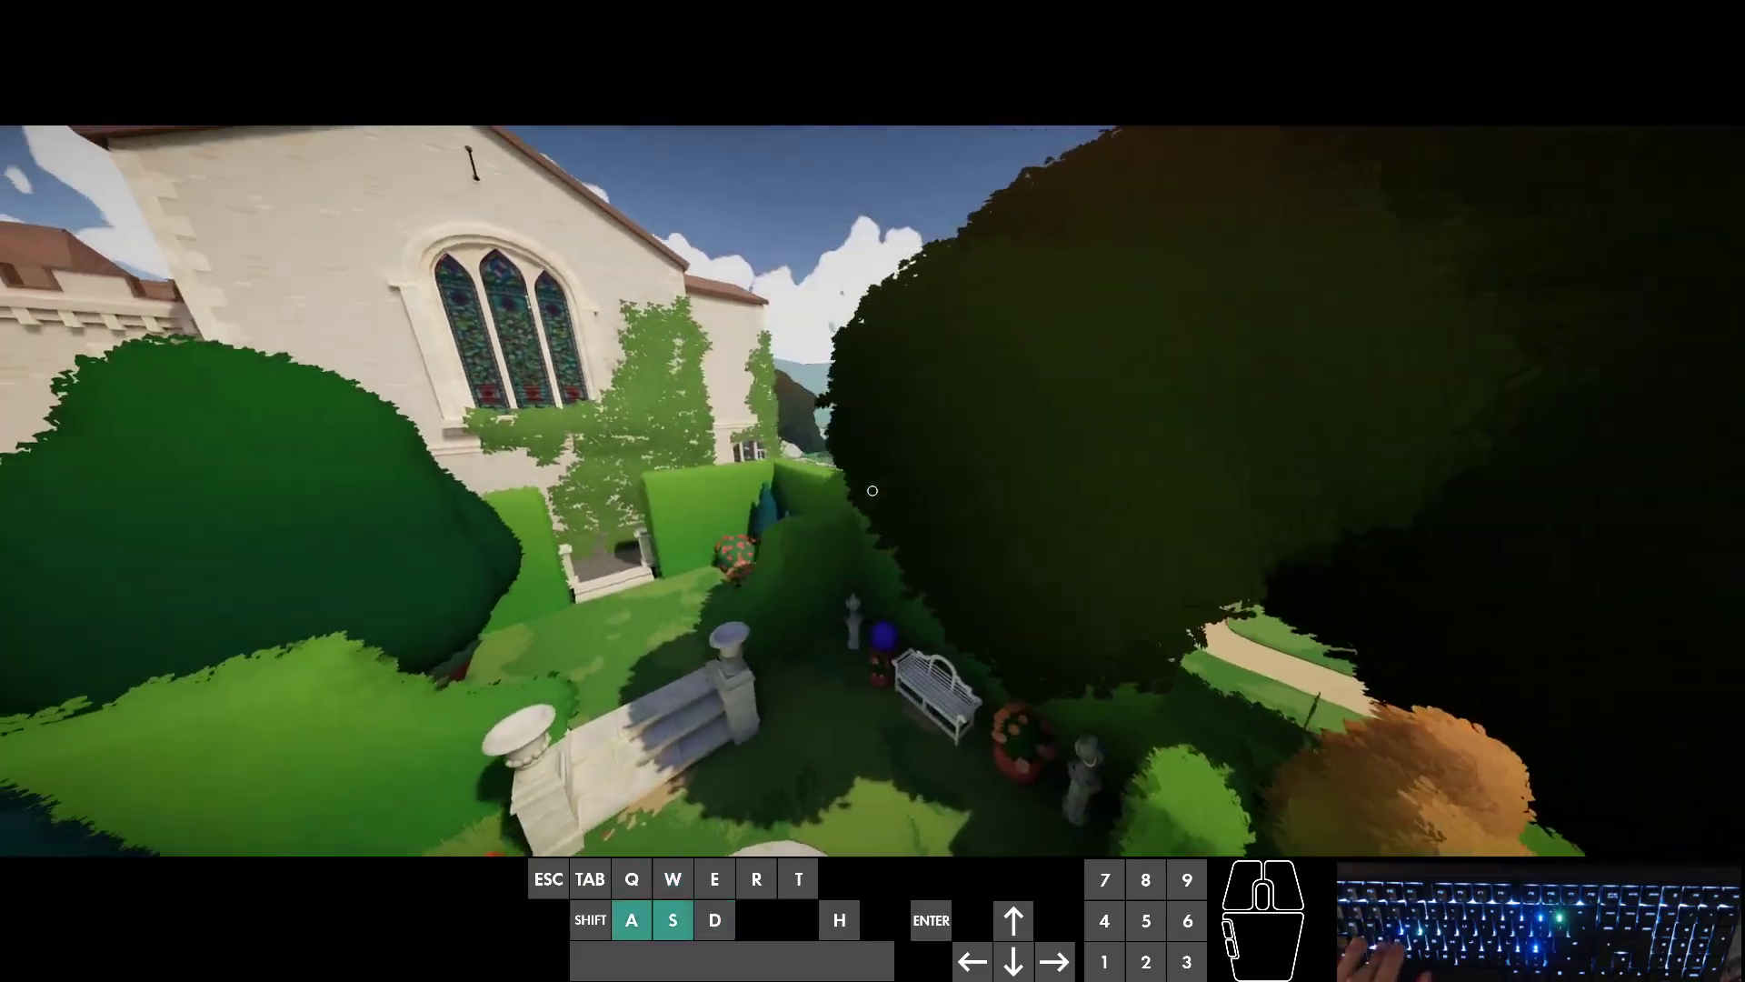
pyautogui.press('a')
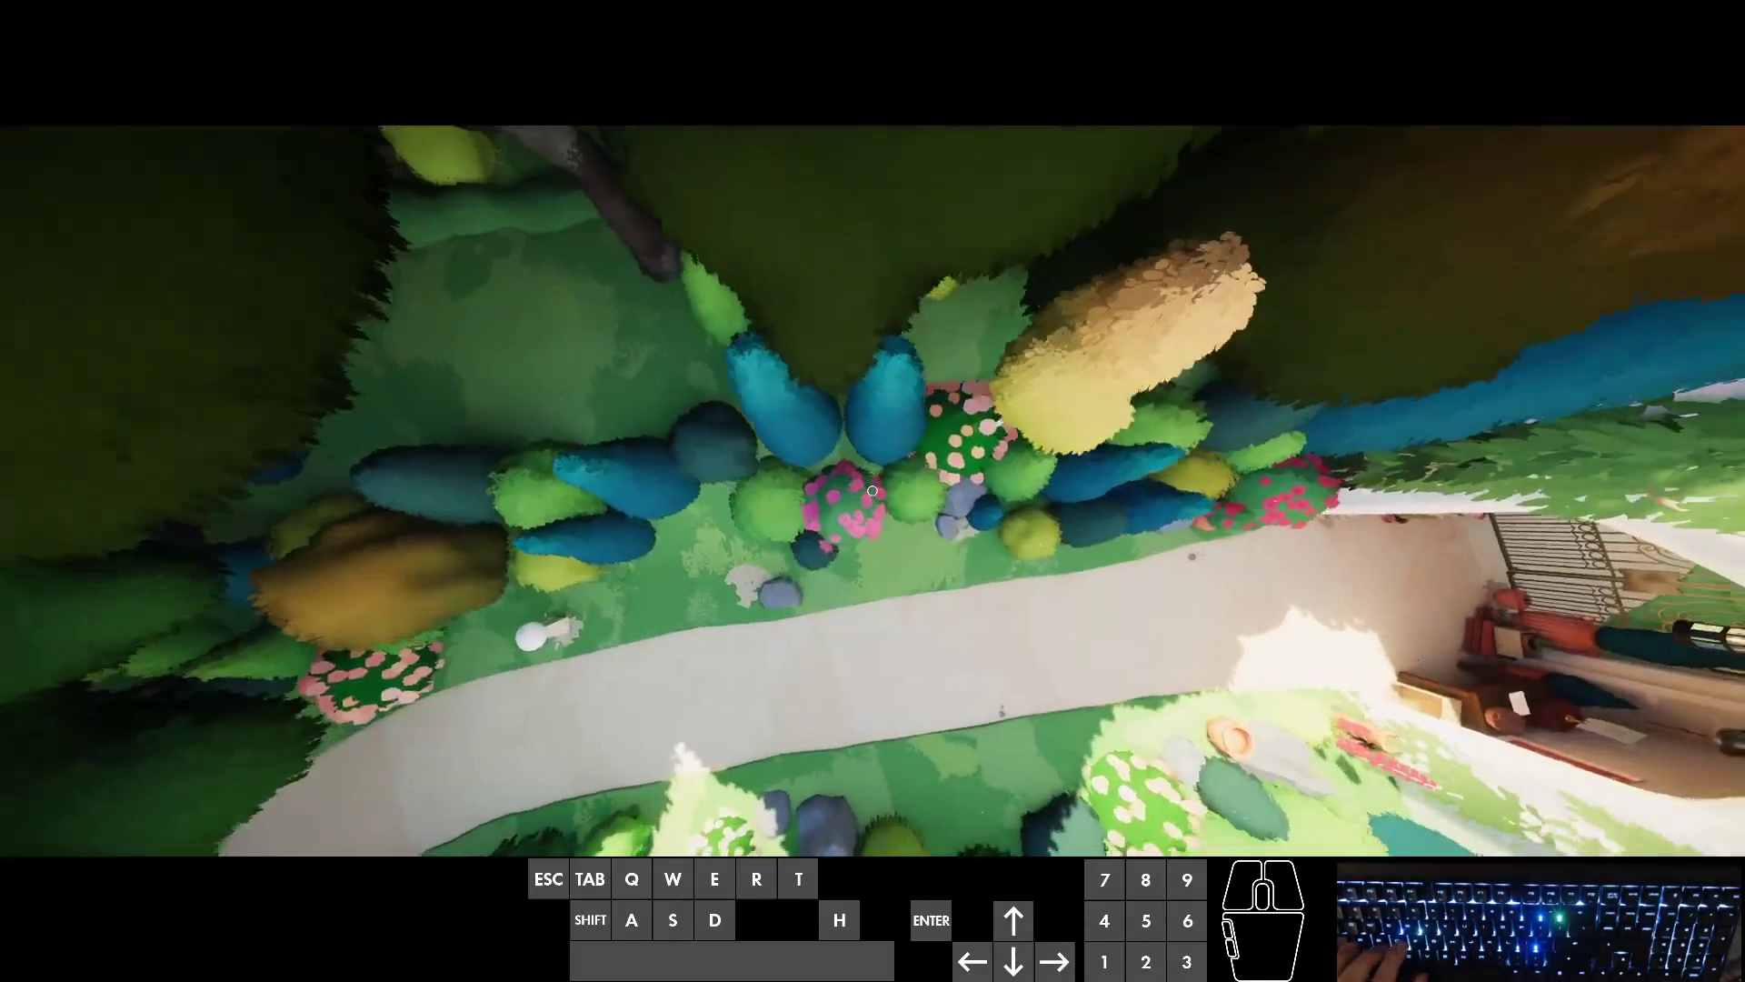
# Step: Sweep low over the garden beds and fountain, ending at the ivy-covered front entrance
pyautogui.press('d')
pyautogui.press('w')
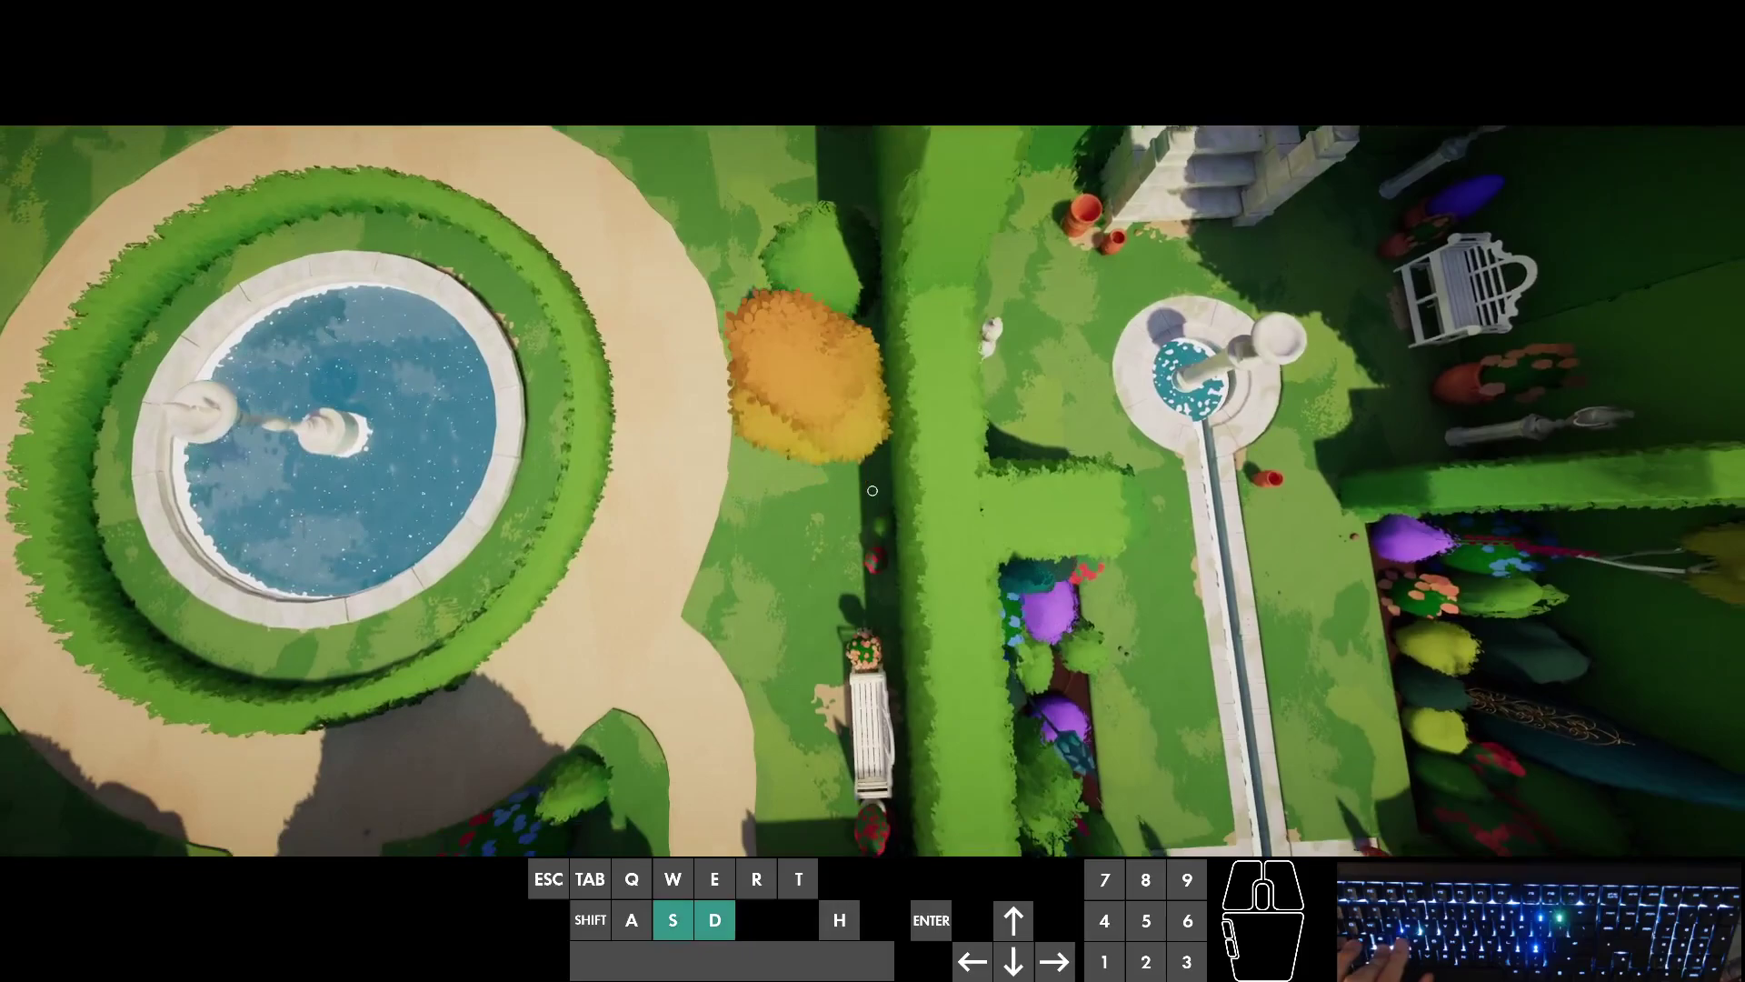
pyautogui.press('a')
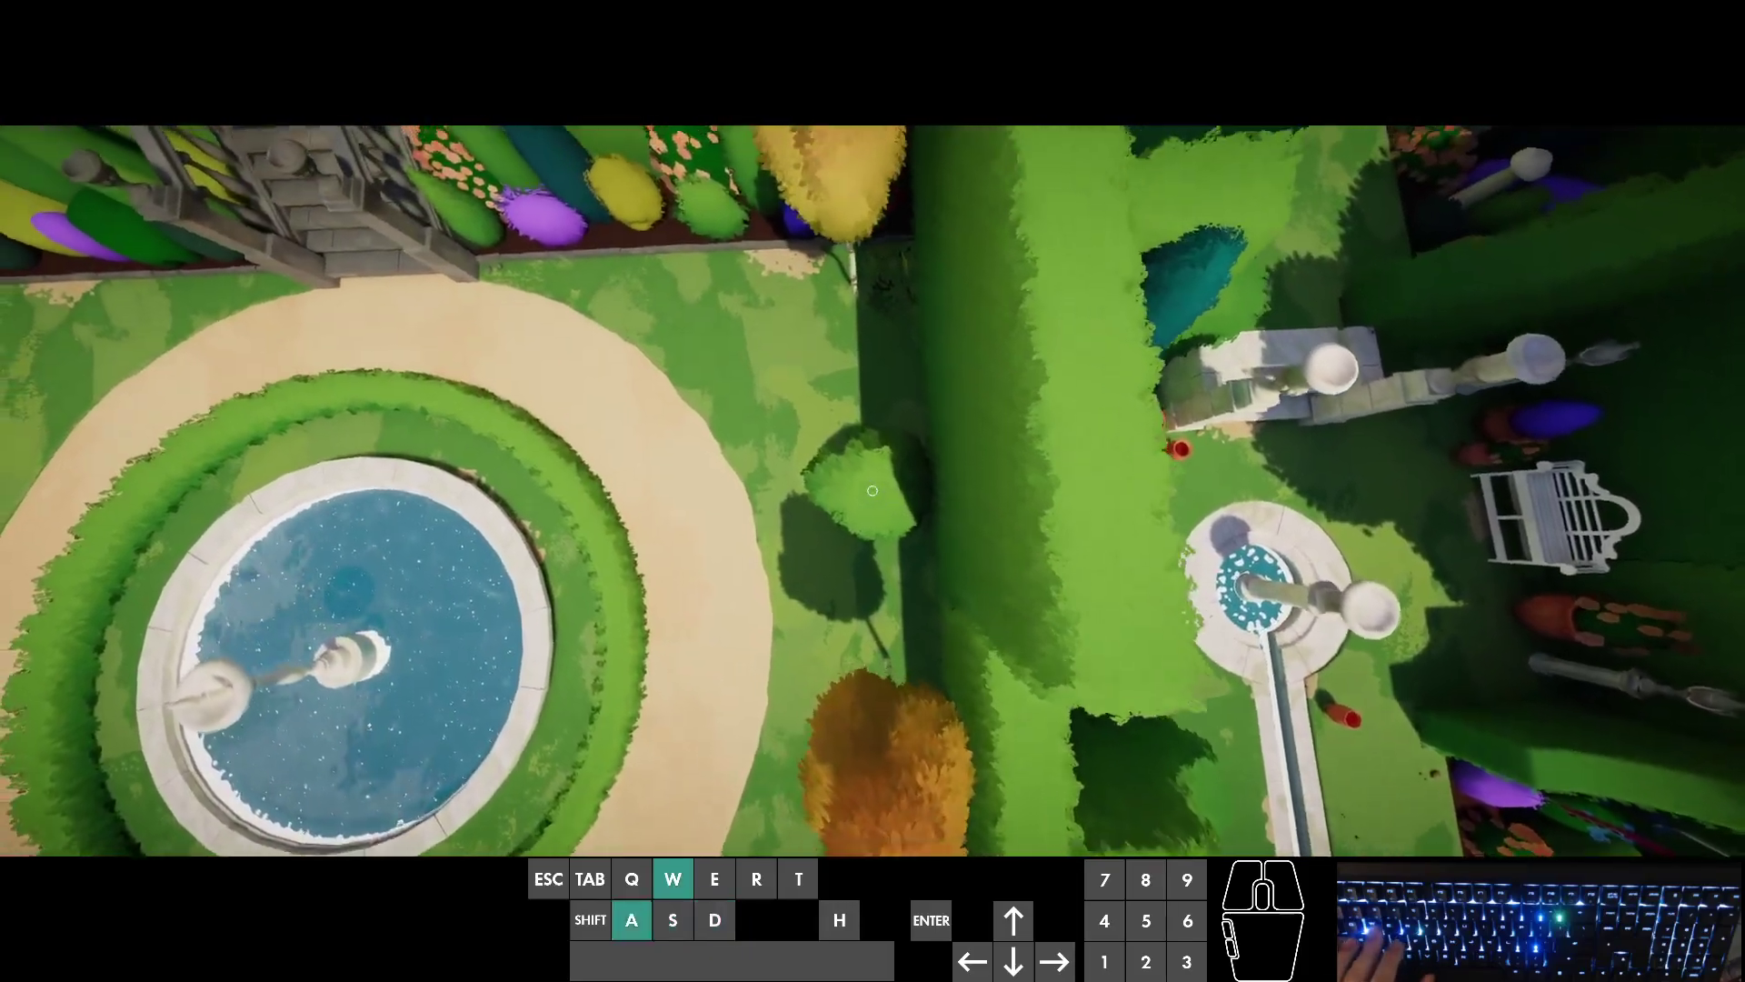
pyautogui.press('w')
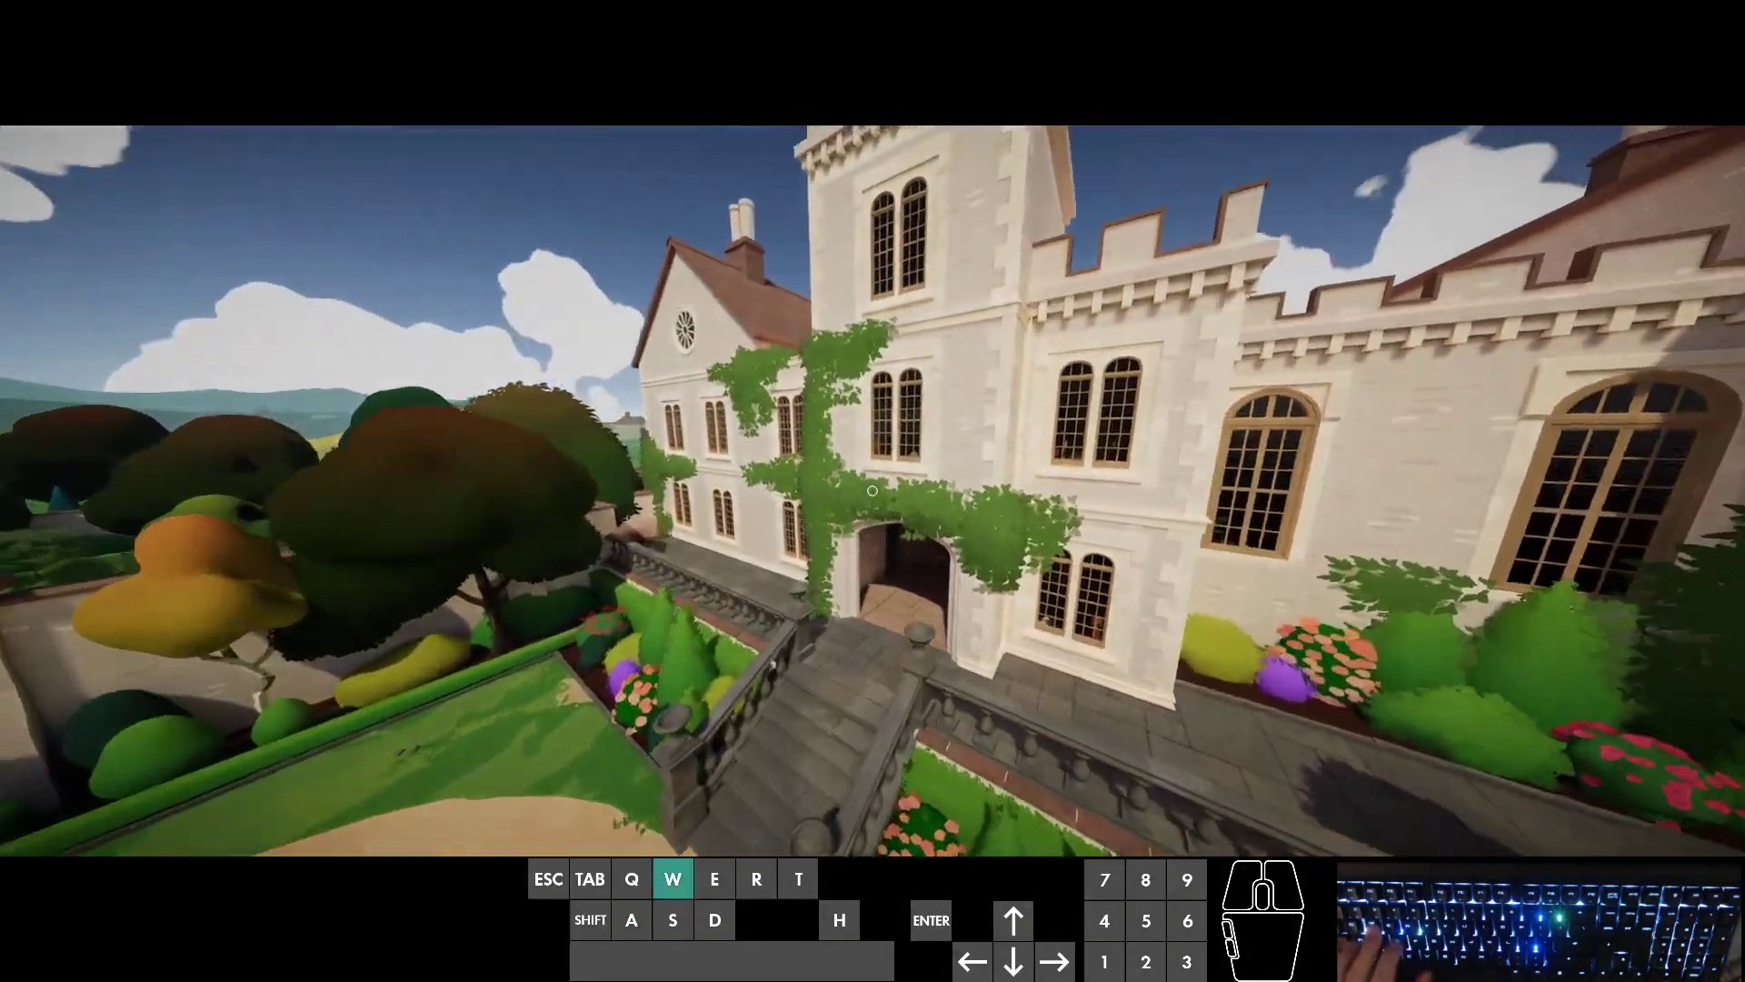
# Step: Fly past the glasshouse and gatehouse, then face the ivy-clad chapel's stained-glass window
pyautogui.press('w')
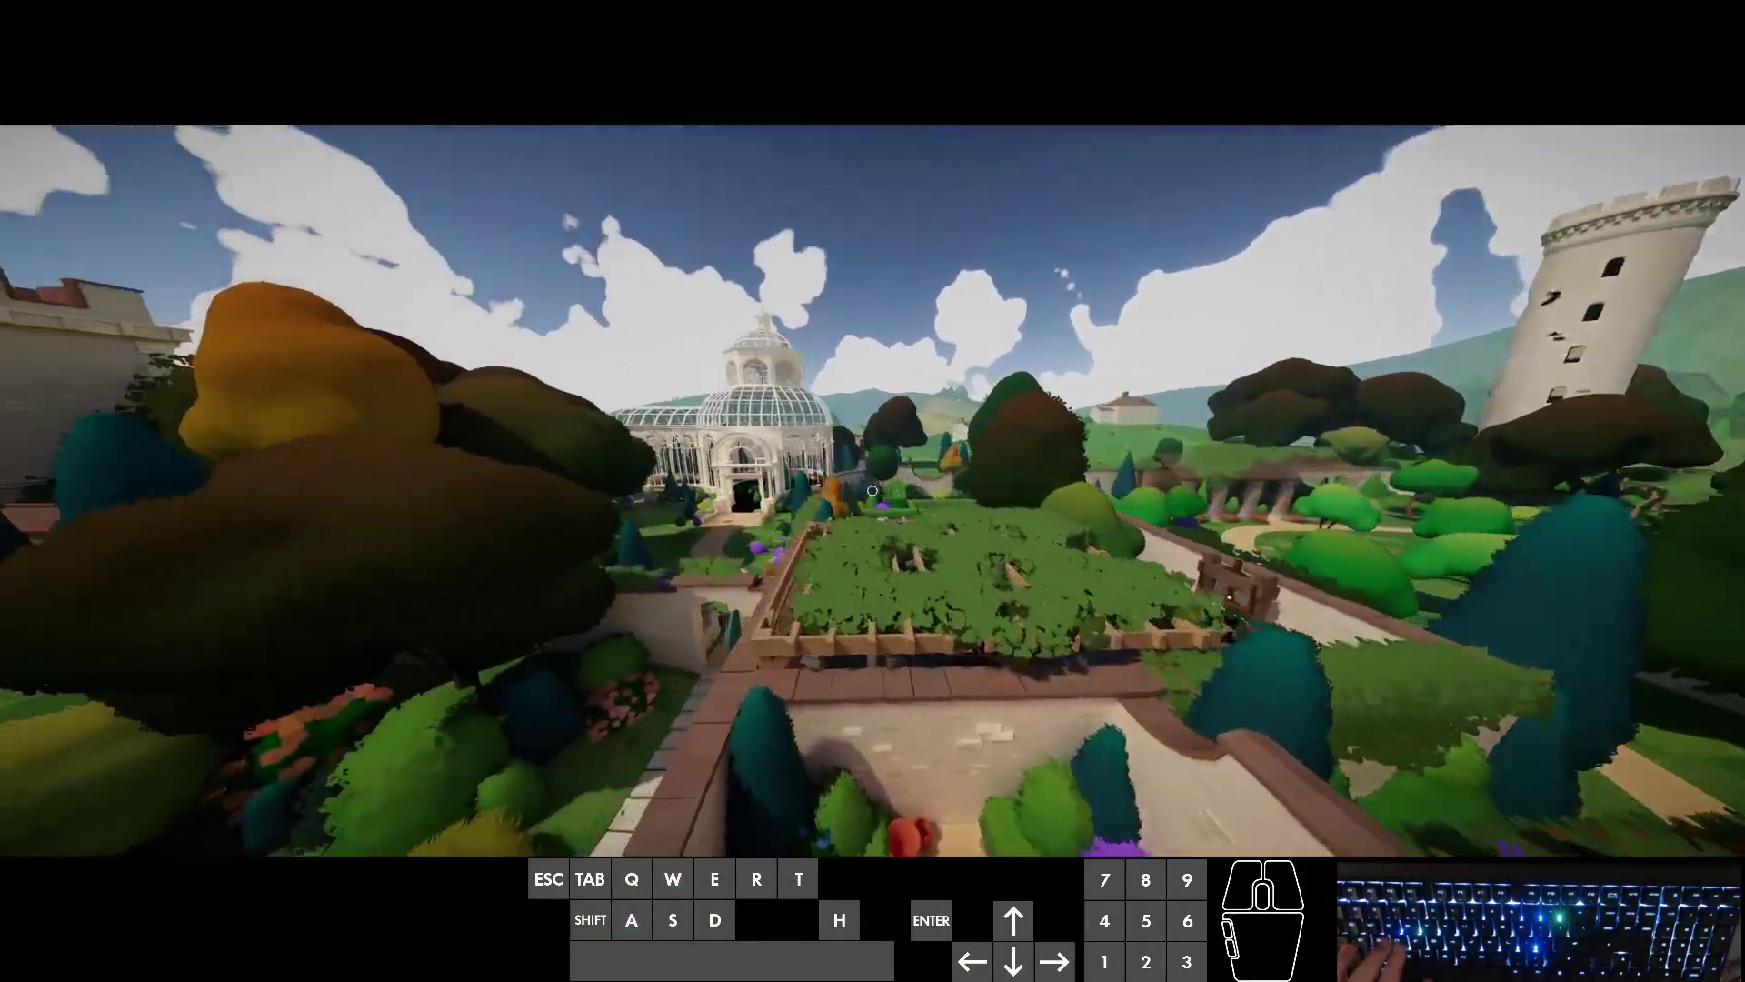
pyautogui.press('w')
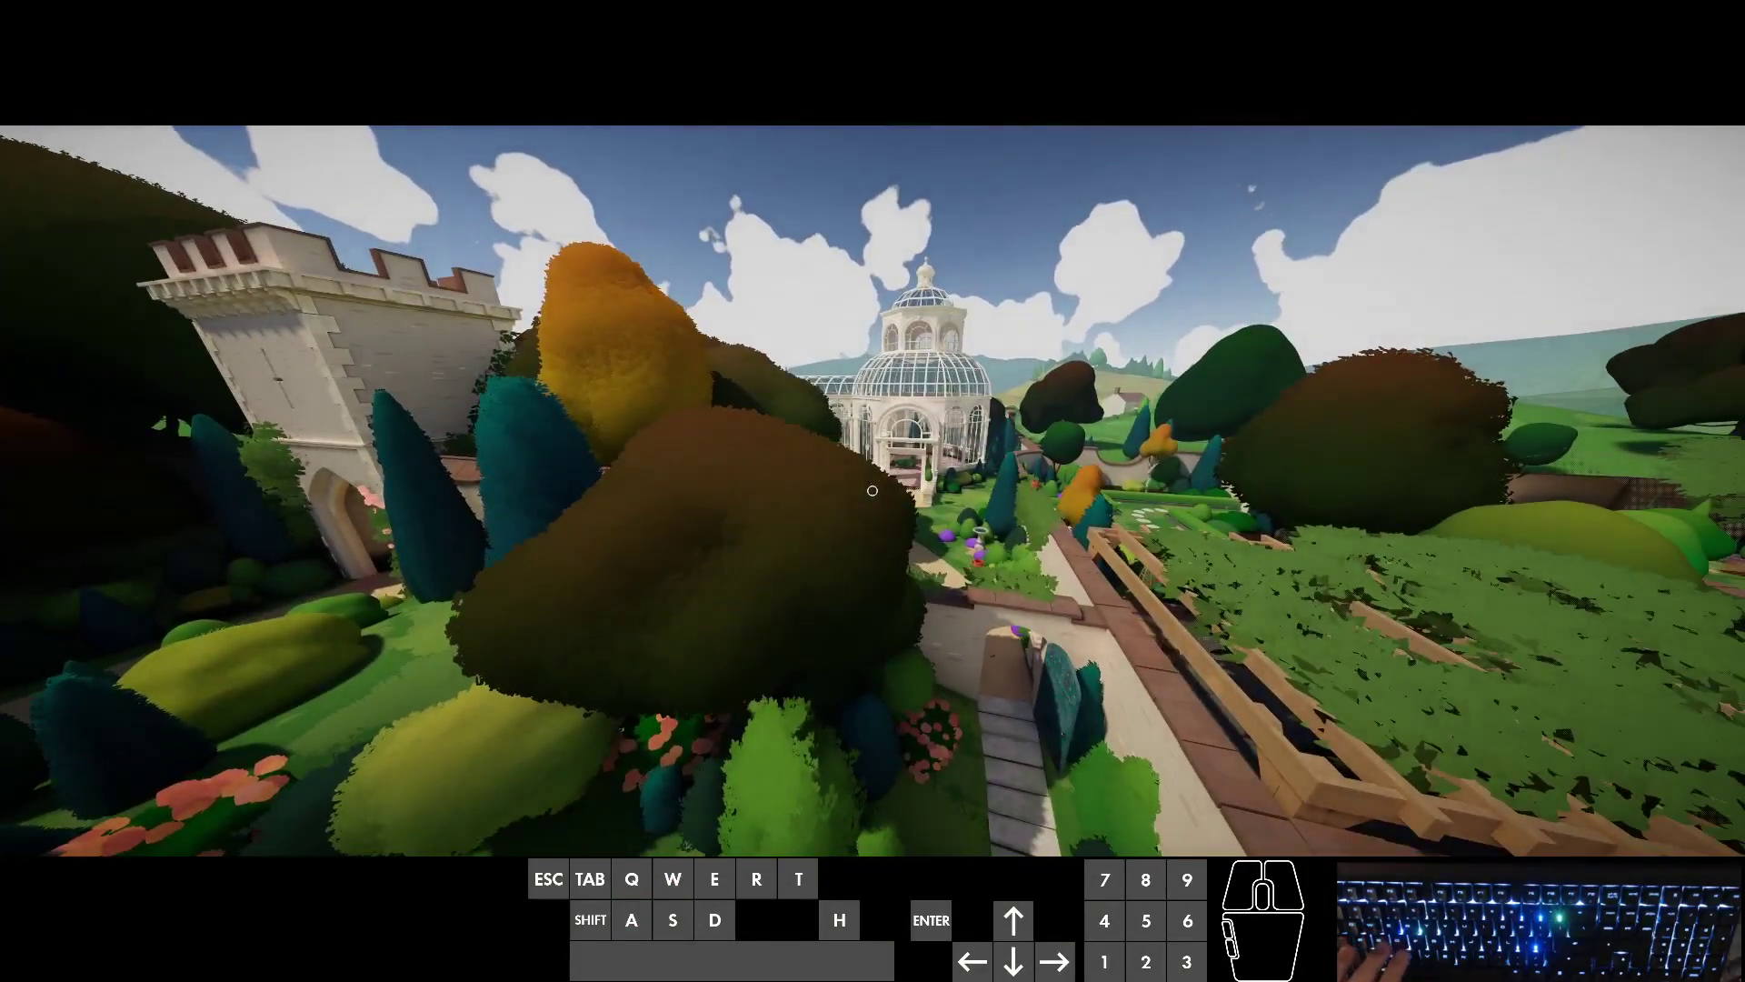
pyautogui.press('w')
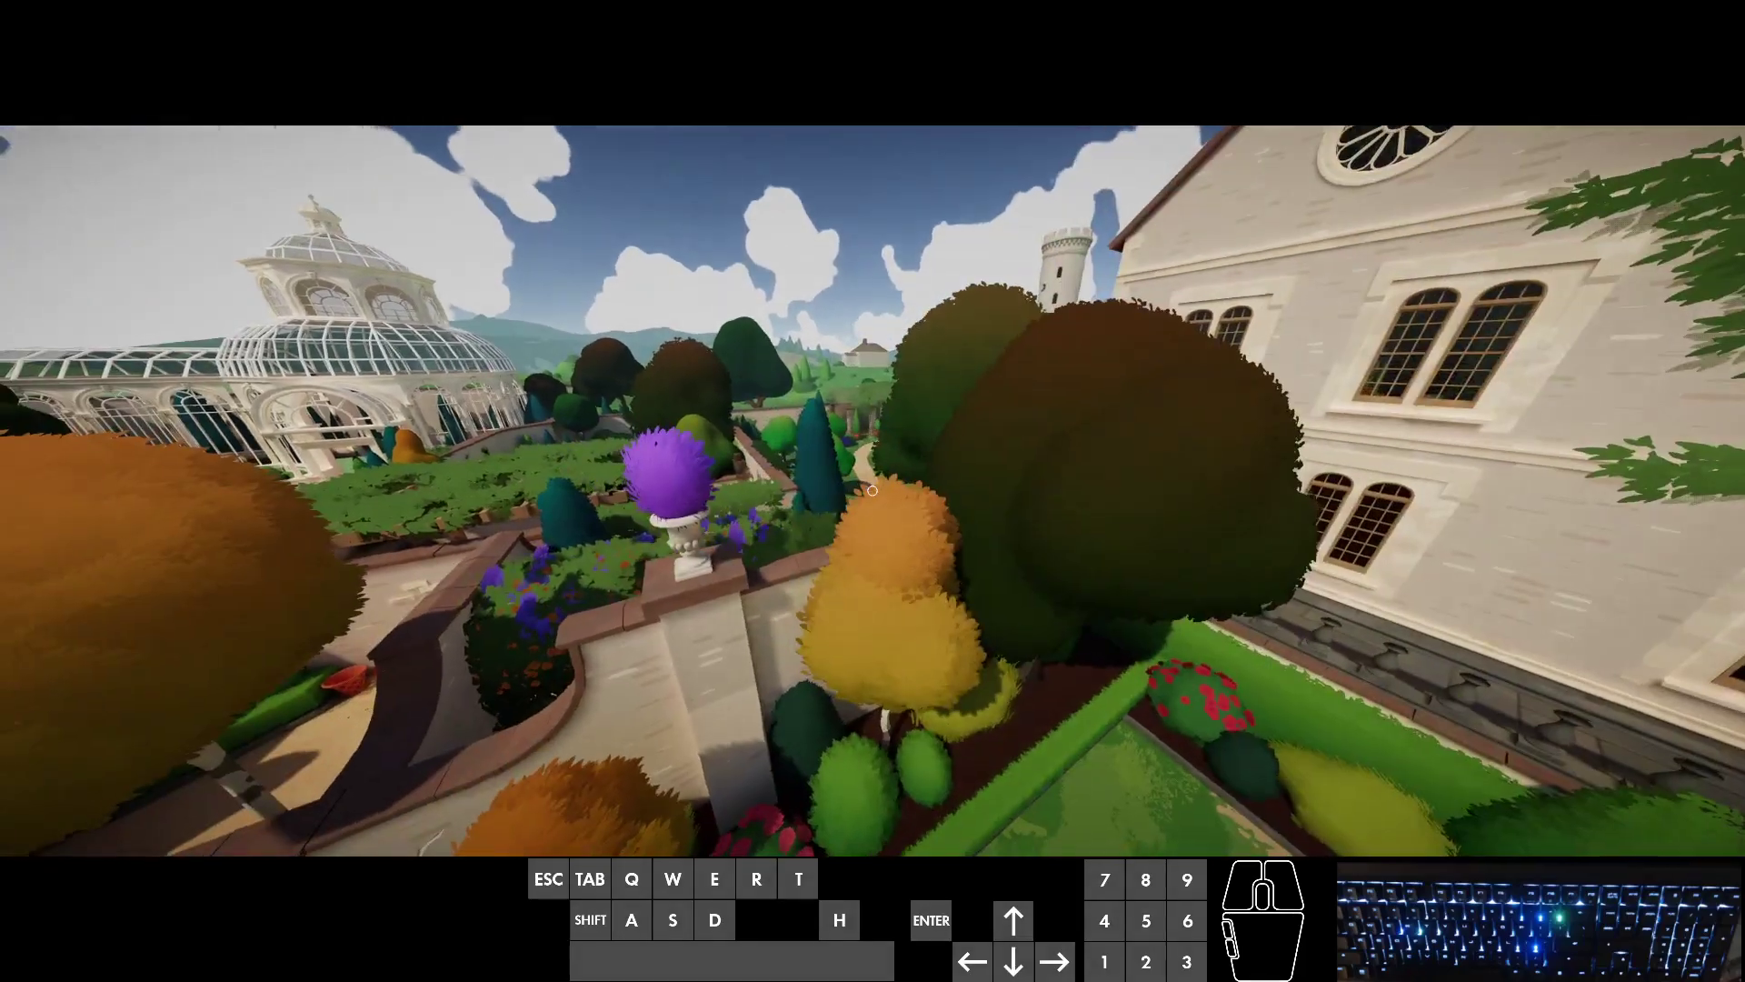
pyautogui.press('w')
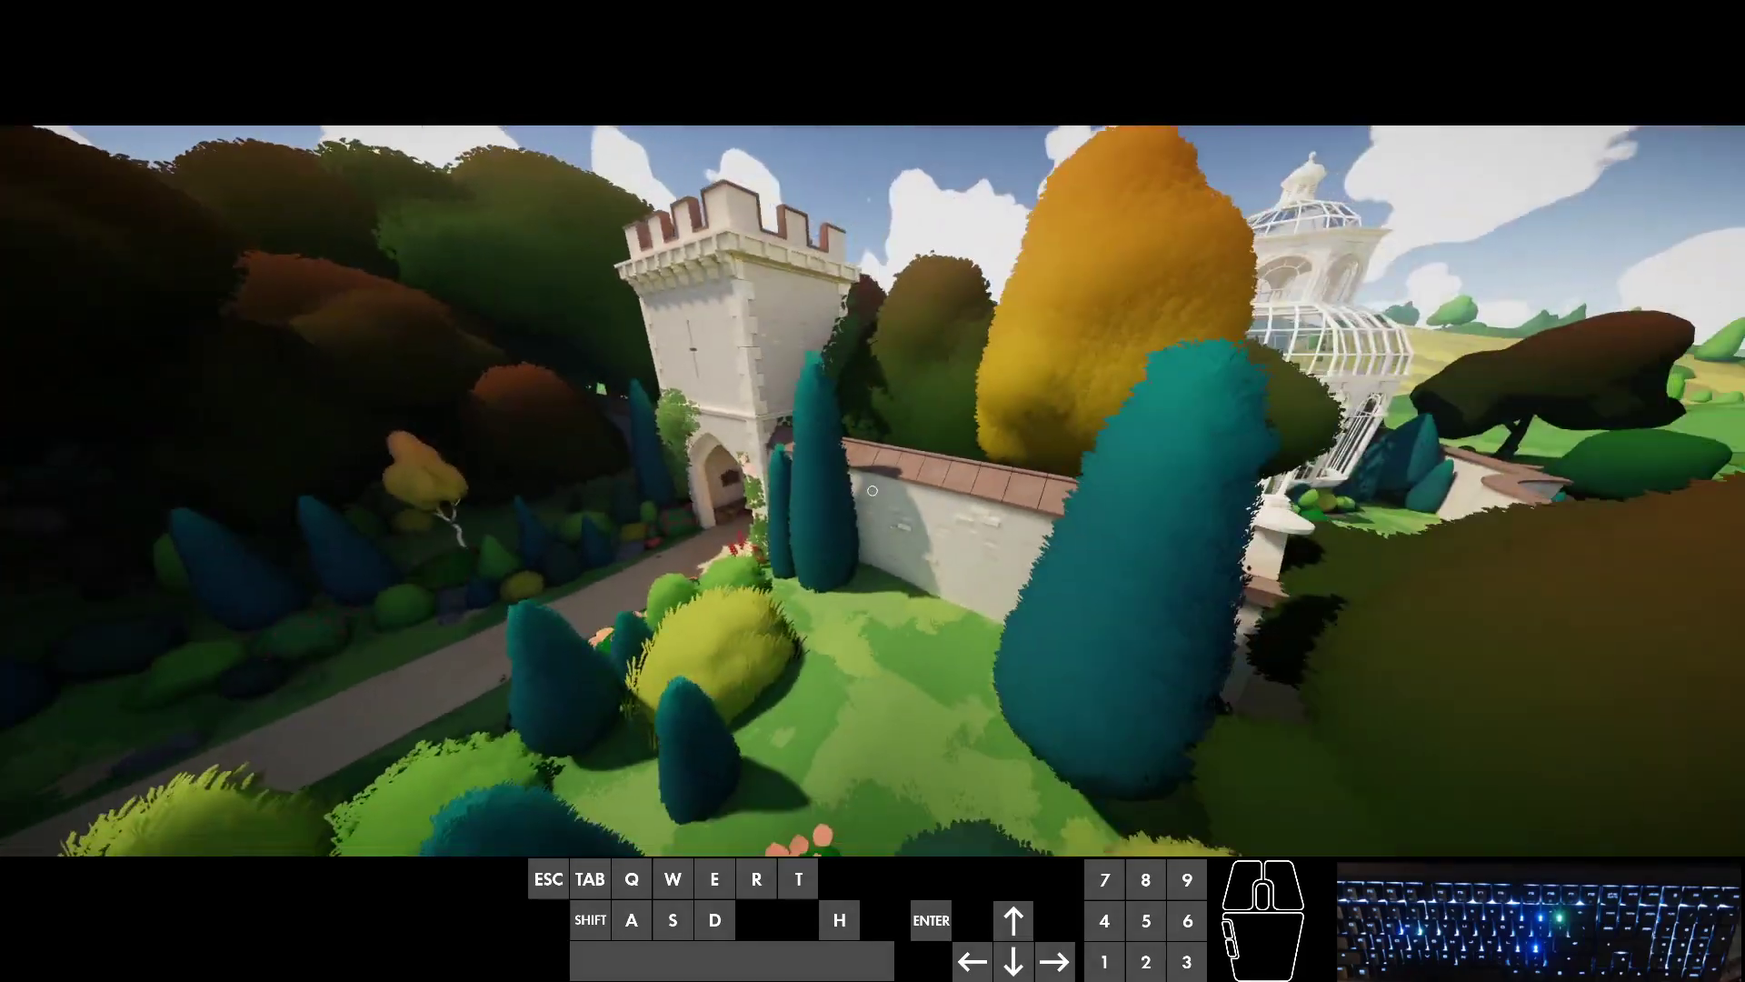
pyautogui.press('w')
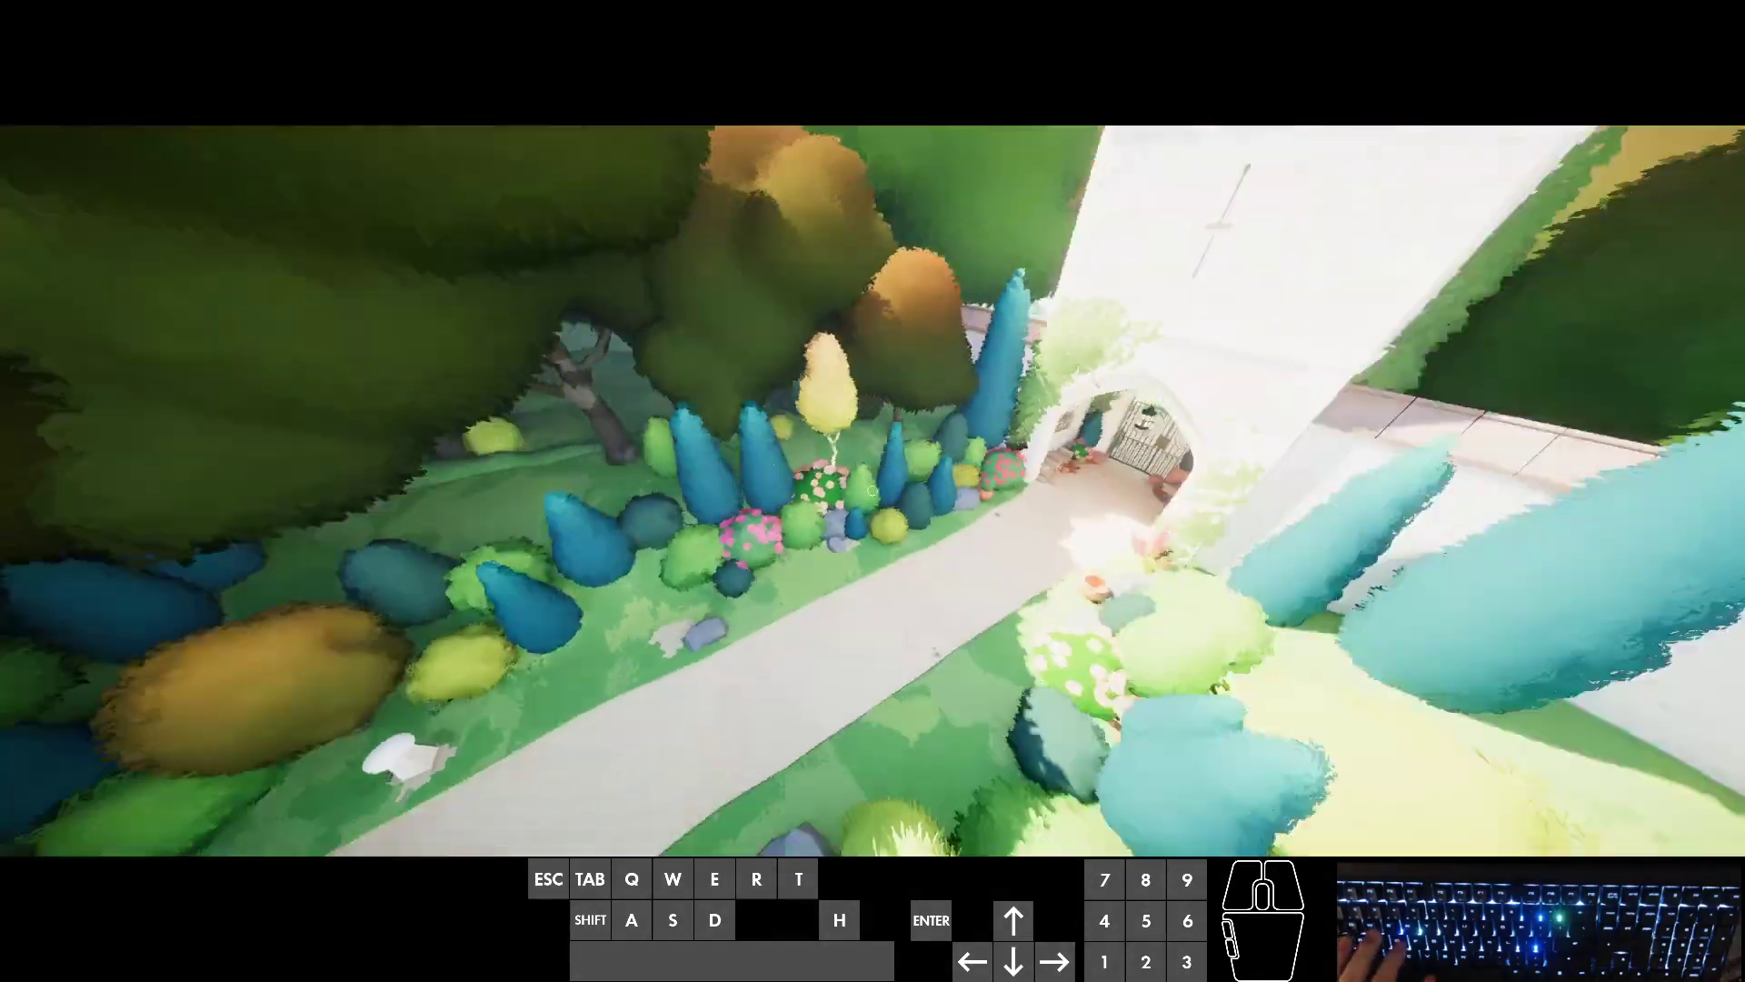
pyautogui.press('w')
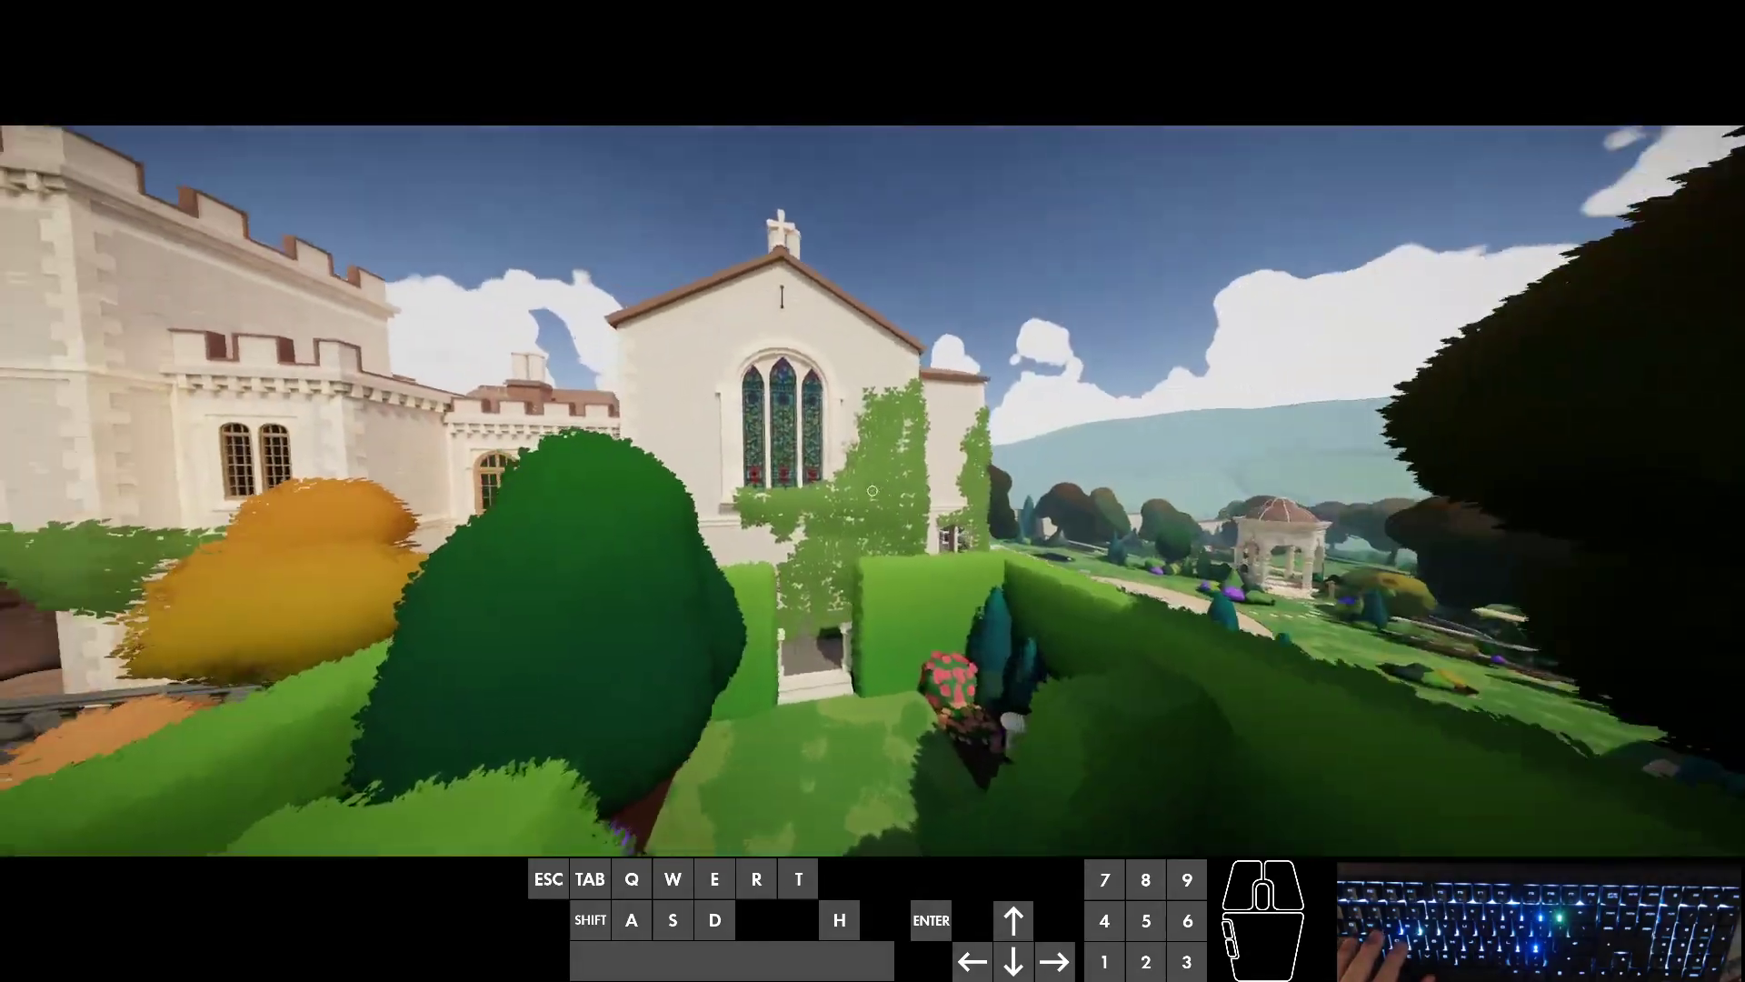